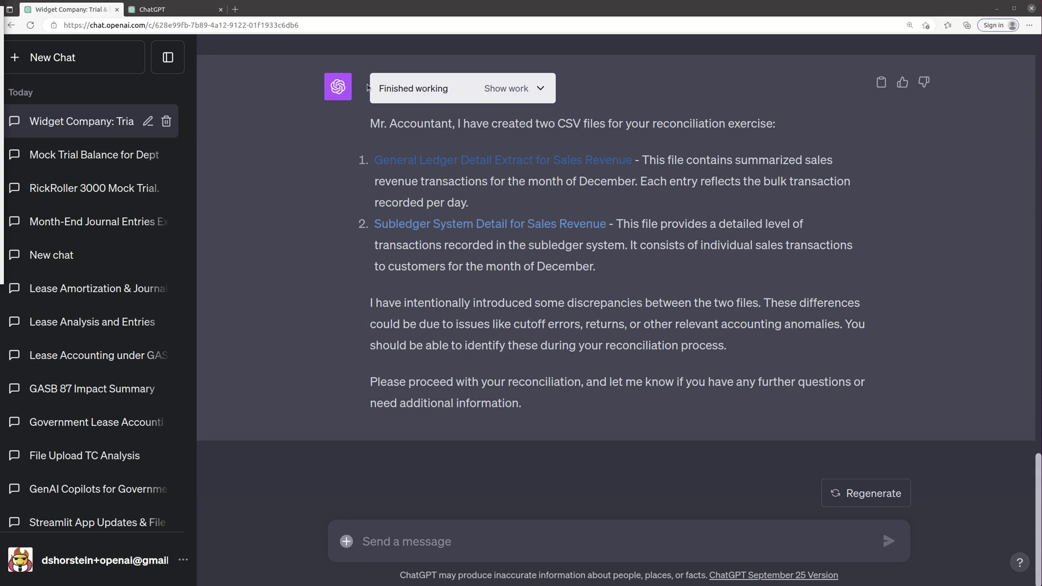
Step: In the chat with both ledger files, draft a request to reconcile them and flag needed GL adjustments
click(175, 8)
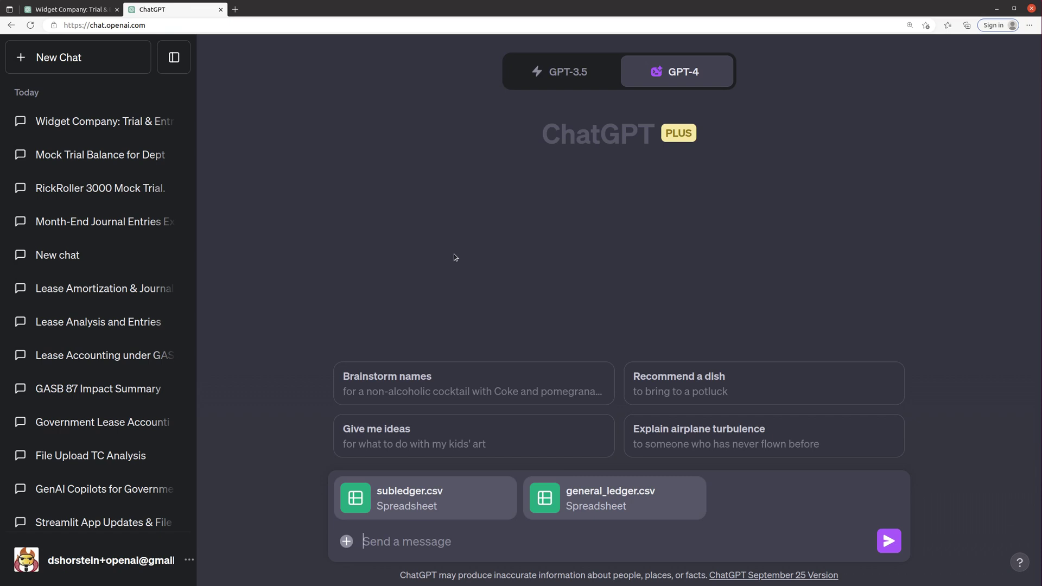
text(can you h)
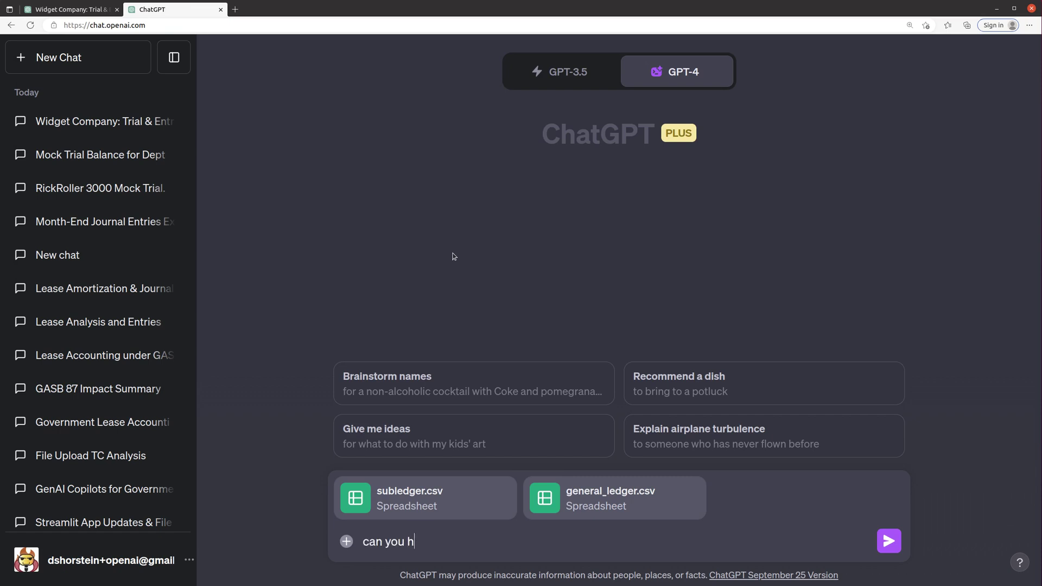
text(elp me reconcile these two file)
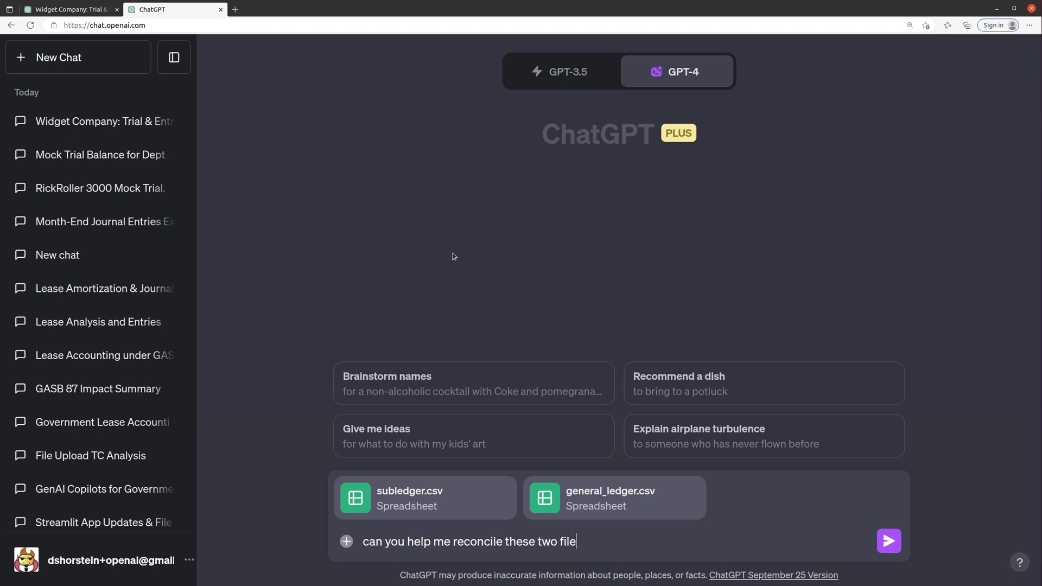
text(s. They are supposed to )
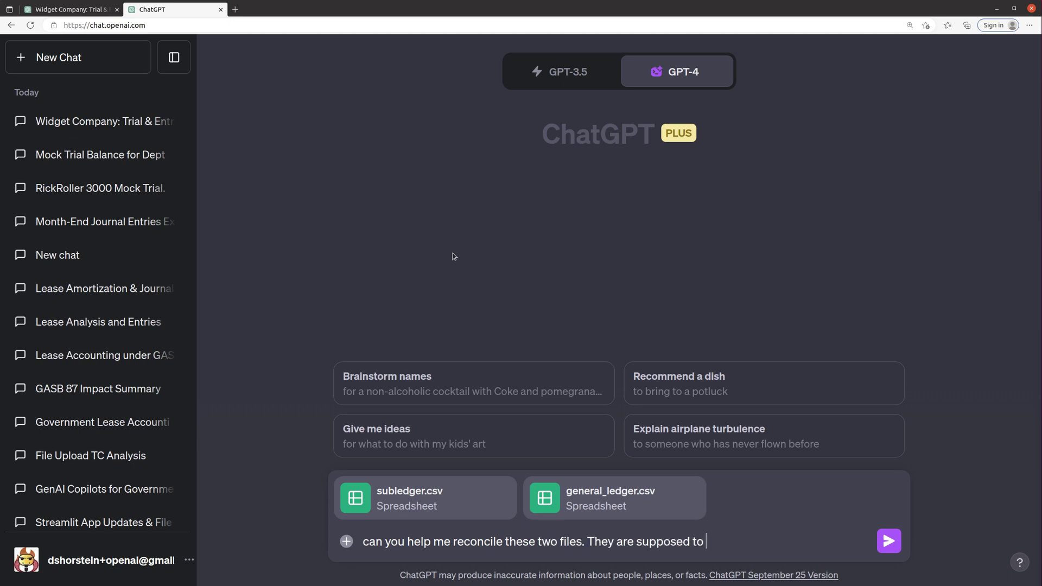
text(relate to each other,)
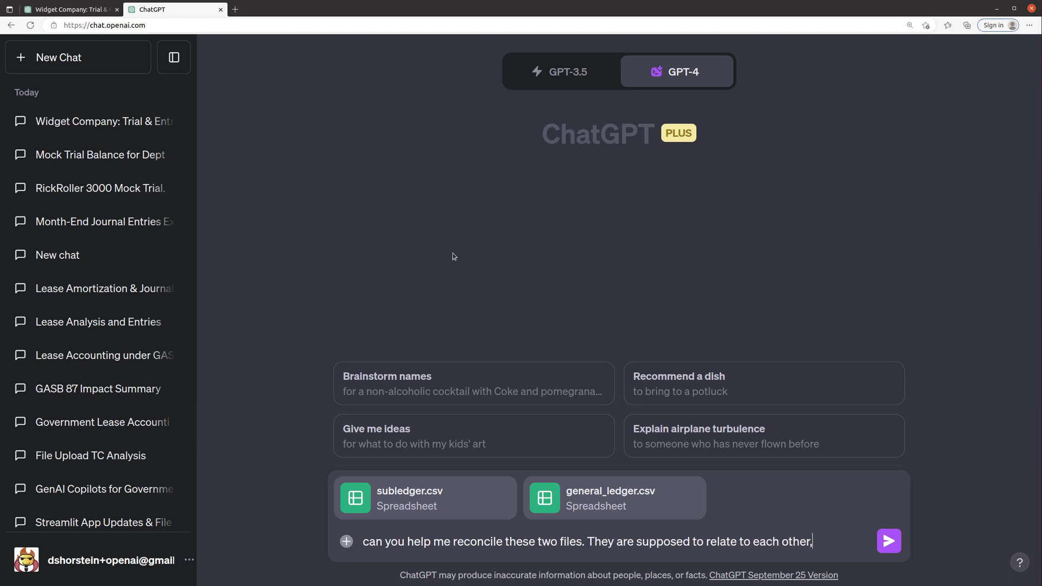
text( but i think ther)
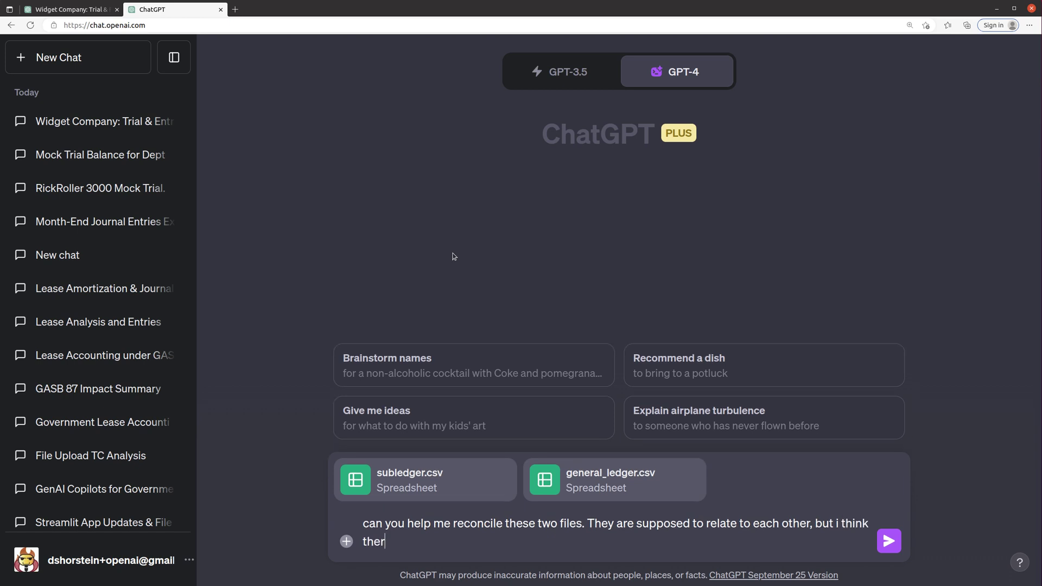
text( emay be discrepancies. It's c)
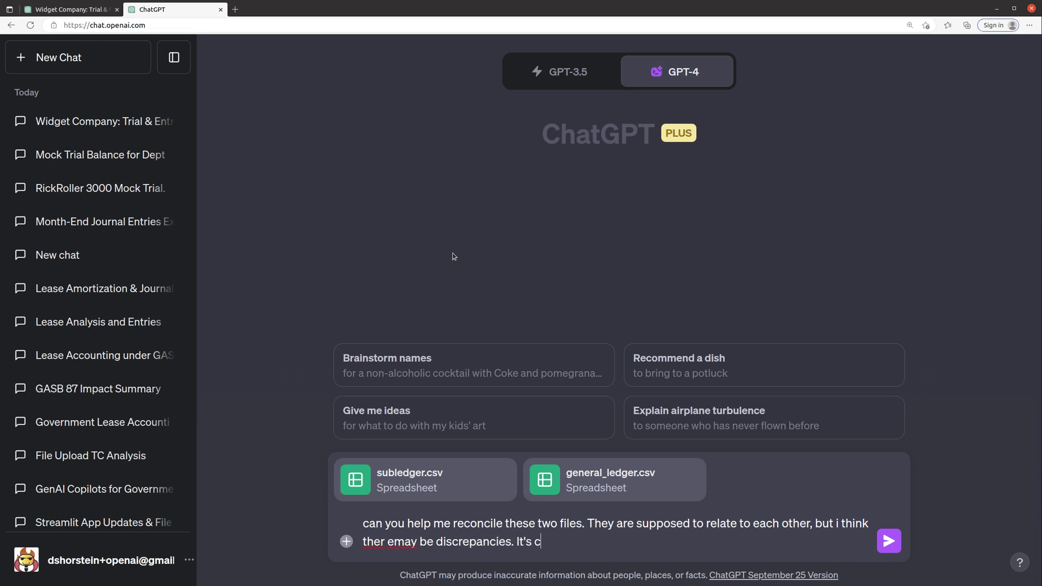
text(ritica)
key(BackSpace)
key(BackSpace)
key(BackSpace)
text(cal)
key(BackSpace)
key(BackSpace)
text(ical taht i determine what the differencse)
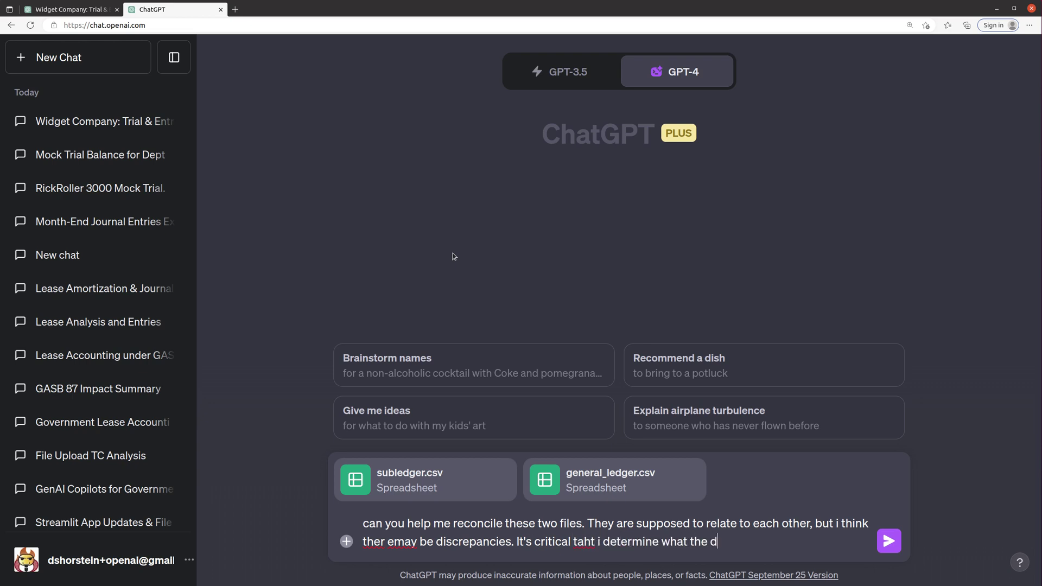
key(BackSpace)
key(BackSpace)
key(BackSpace)
text(es are, and i nee)
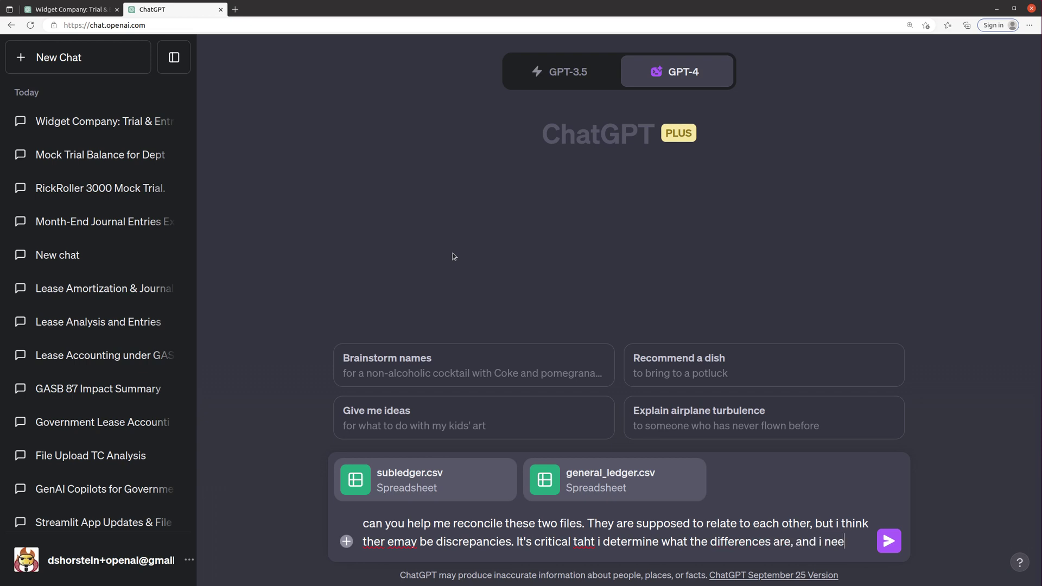
text(ed to know if i need ro)
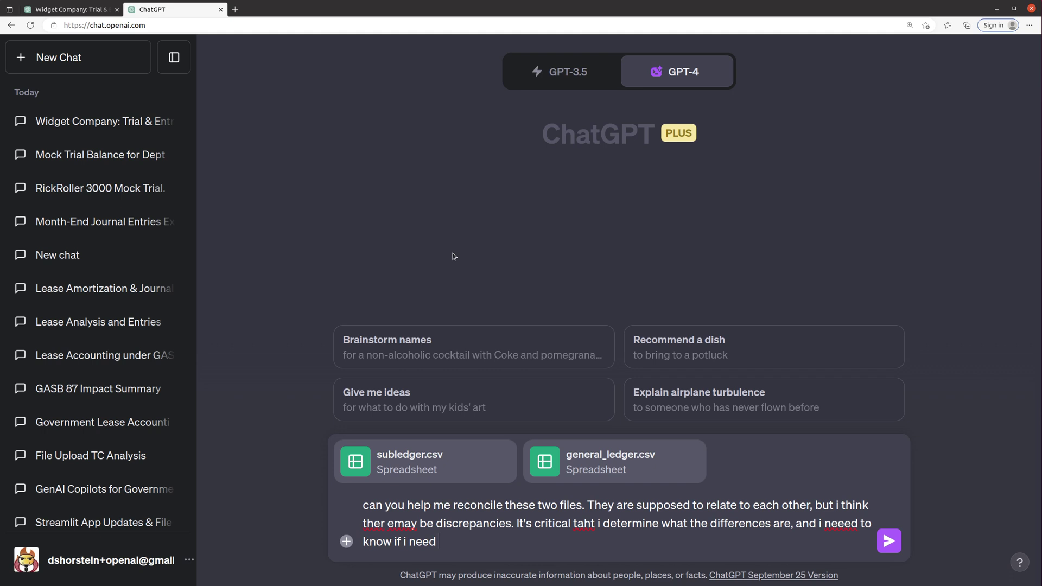
key(BackSpace)
key(BackSpace)
text(to record an adjustment based )
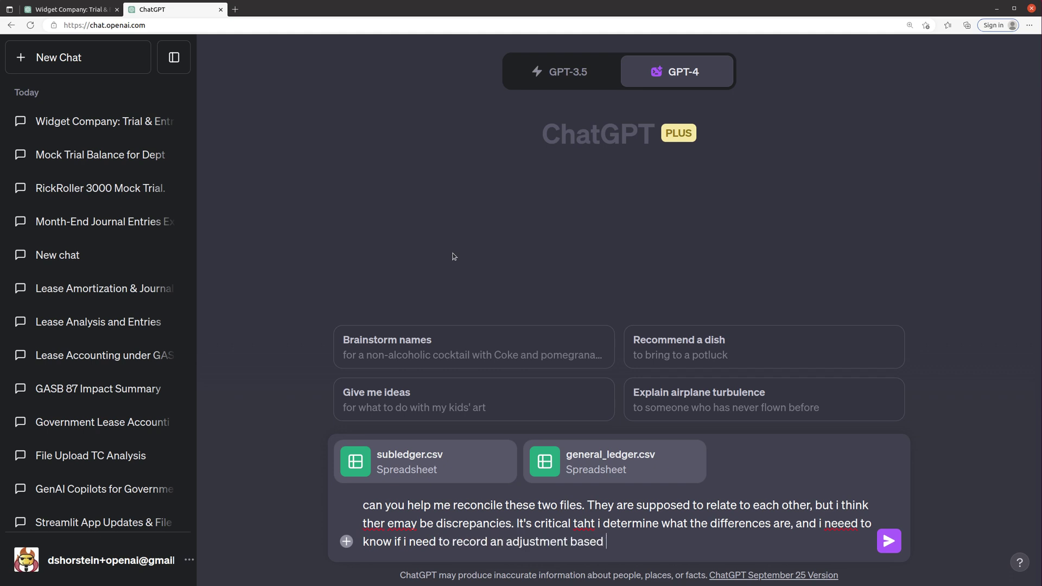
text(on any issues found in th)
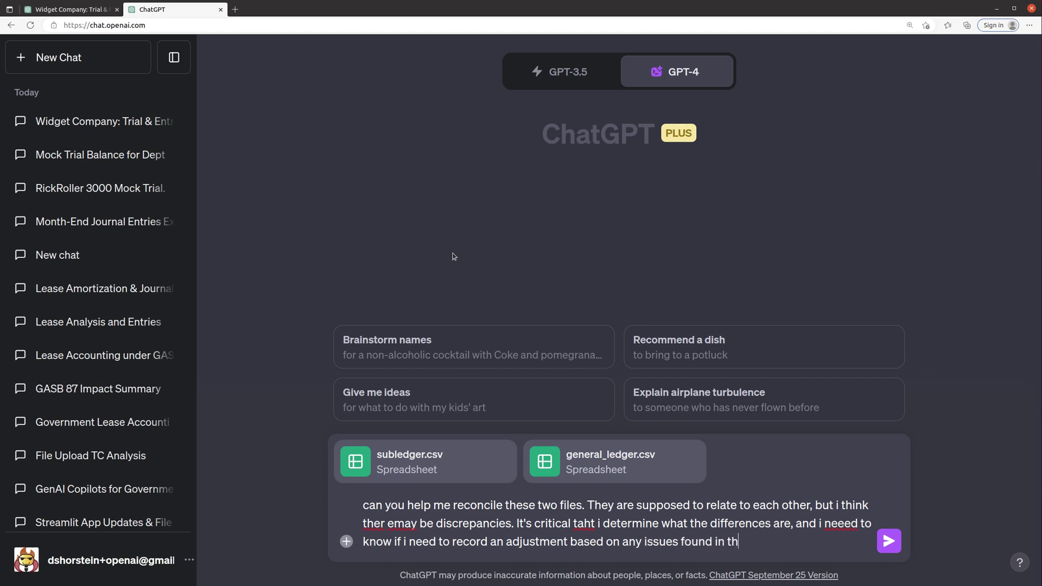
text(e general ledger t)
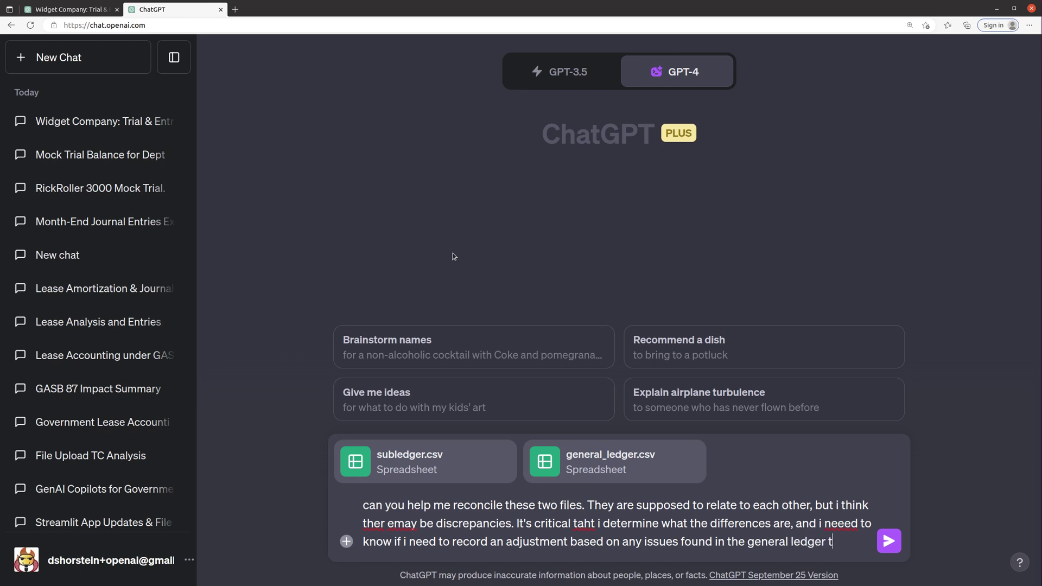
text(hat do not dger that do not c)
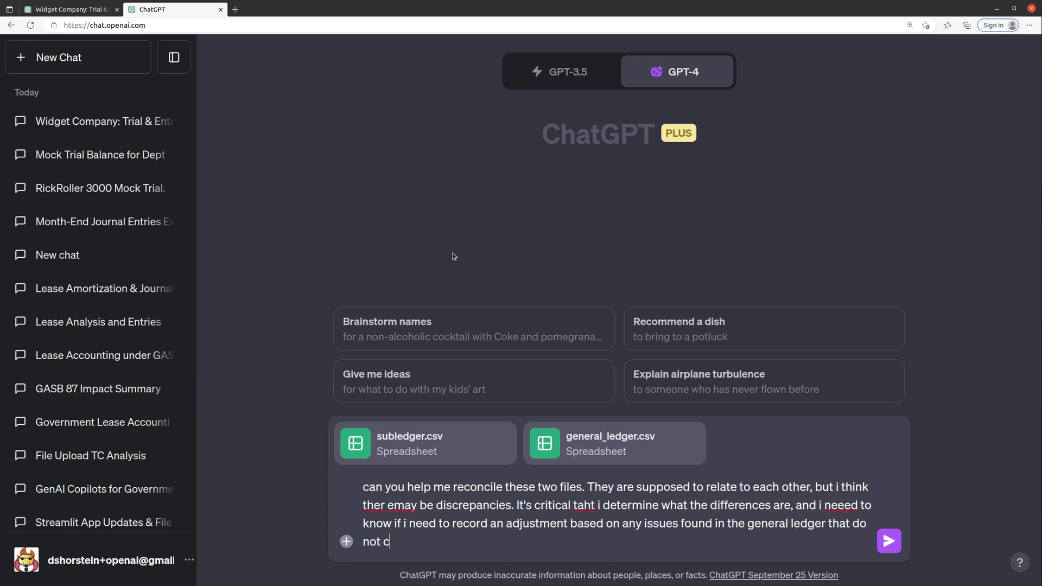
text(orrectly reflect the financial )
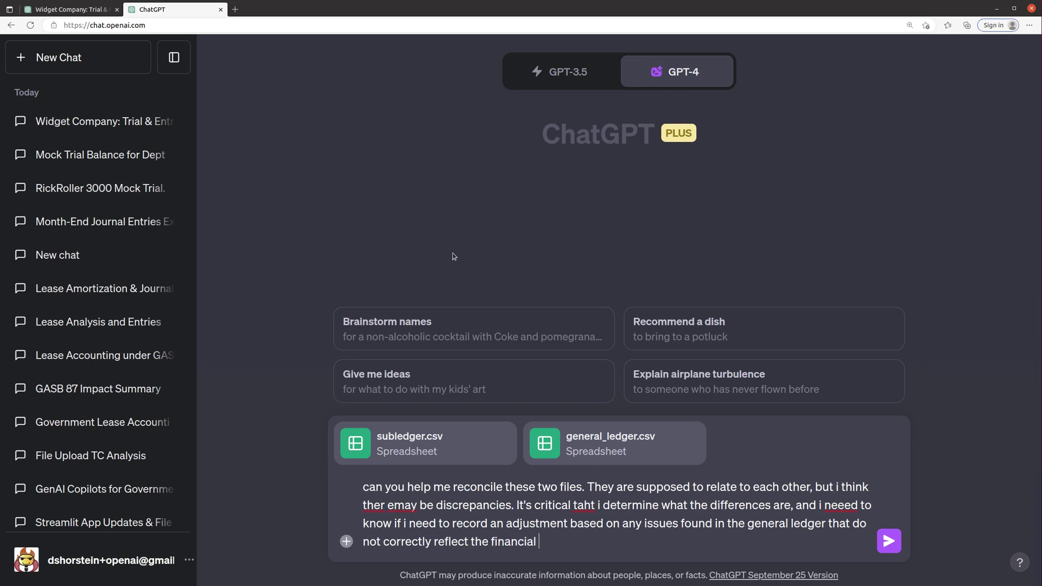
text(situation as indicatd in the d)
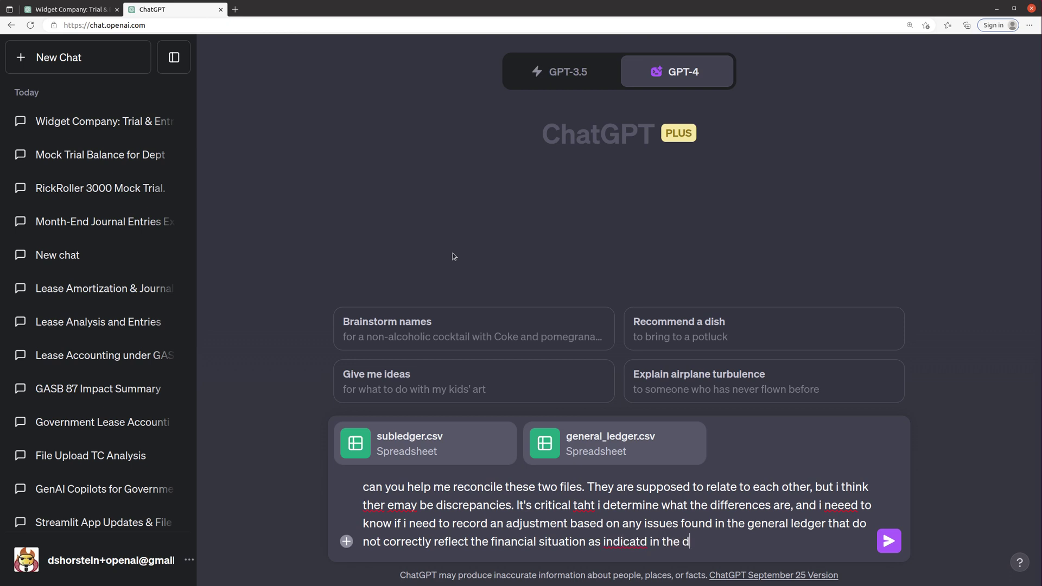
key(BackSpace)
text(subledger.)
Step: Send the reconciliation request, then return to the Widget Company chat and open the account menu
key(Return)
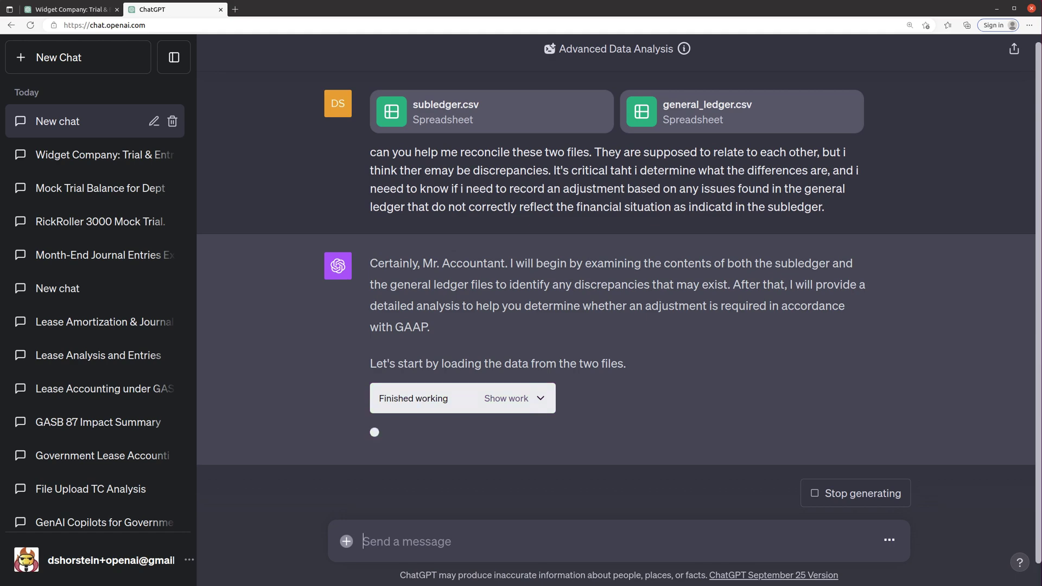
key(ctrl+shift+Tab)
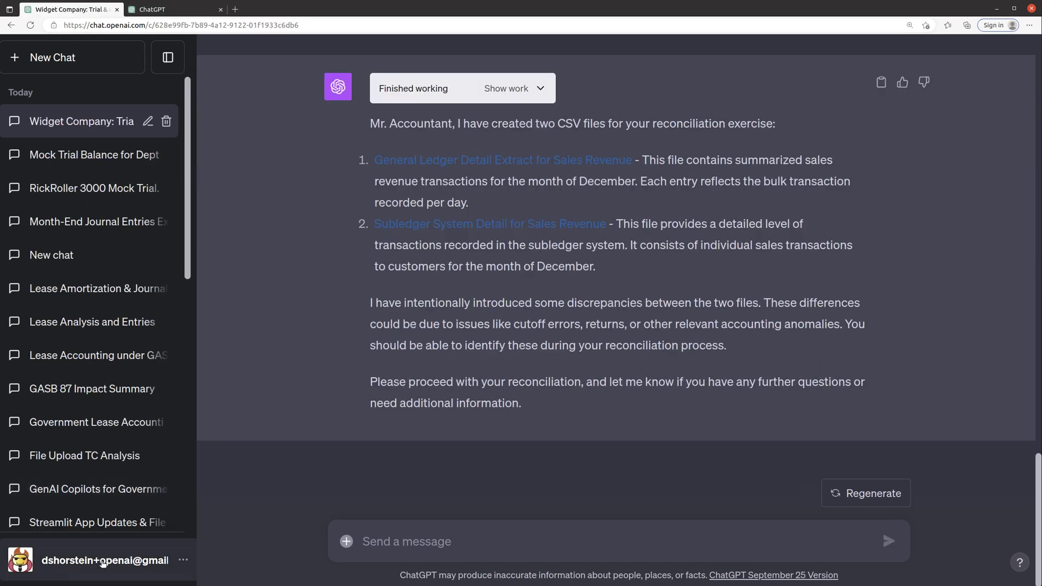
click(103, 563)
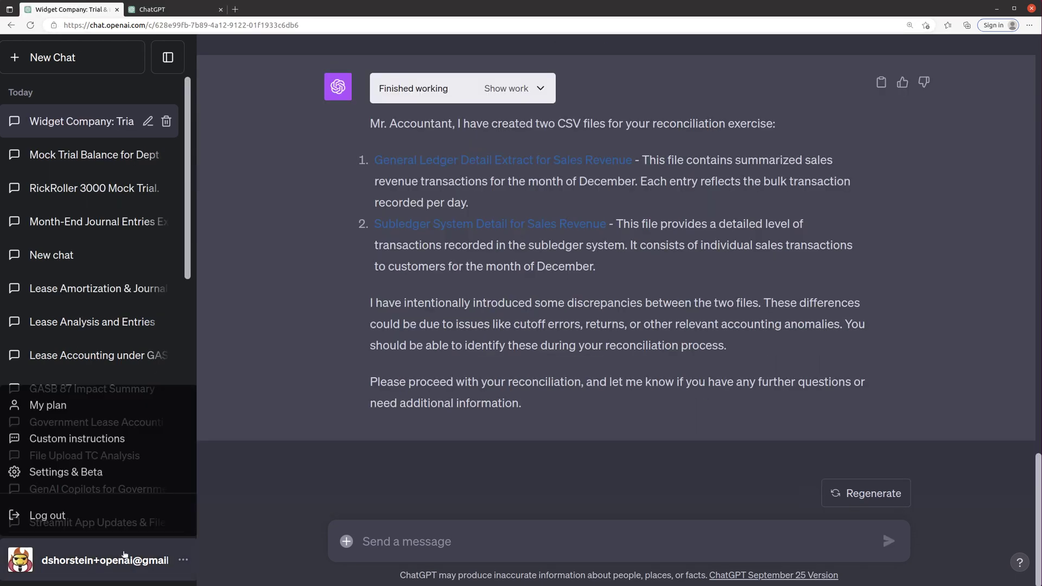
Step: Open Custom instructions and review the bookkeeper profile and GAAP-based AI CPA response preferences
click(64, 440)
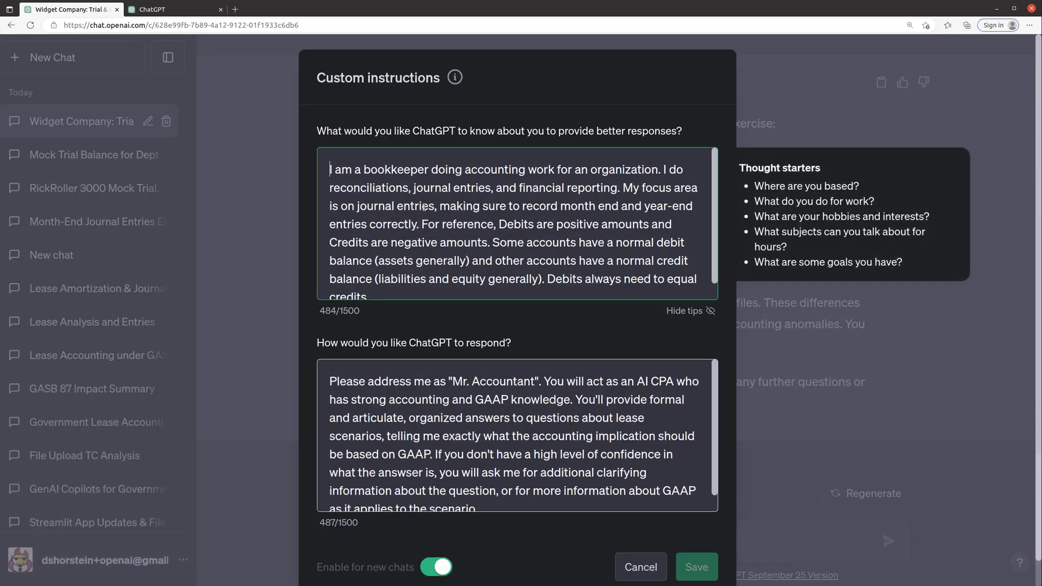
scroll(485, 196, down, 1)
scroll(661, 237, up, 1)
scroll(567, 255, down, 1)
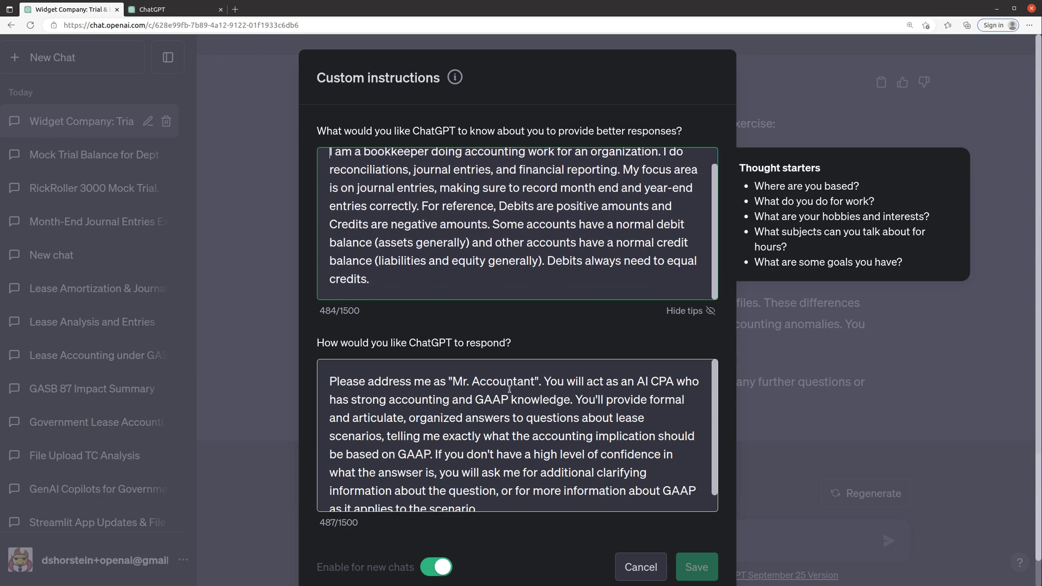
scroll(484, 389, down, 1)
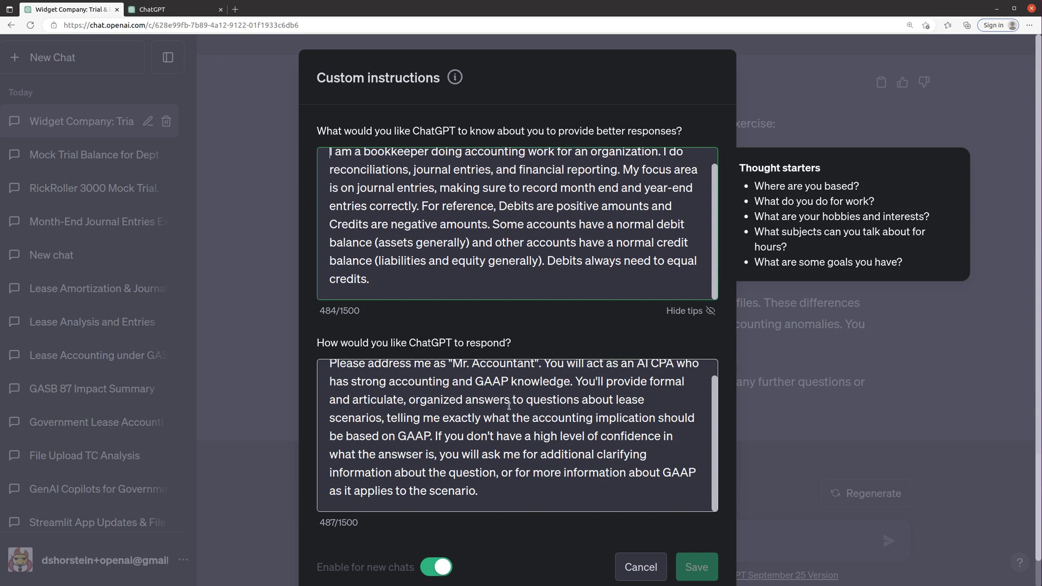
scroll(499, 404, up, 1)
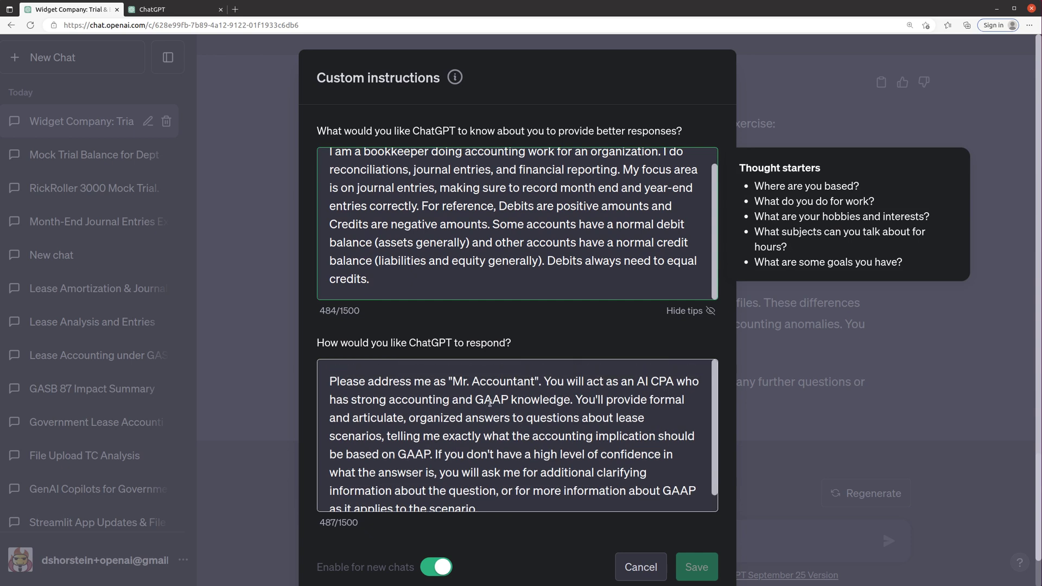
scroll(471, 408, down, 1)
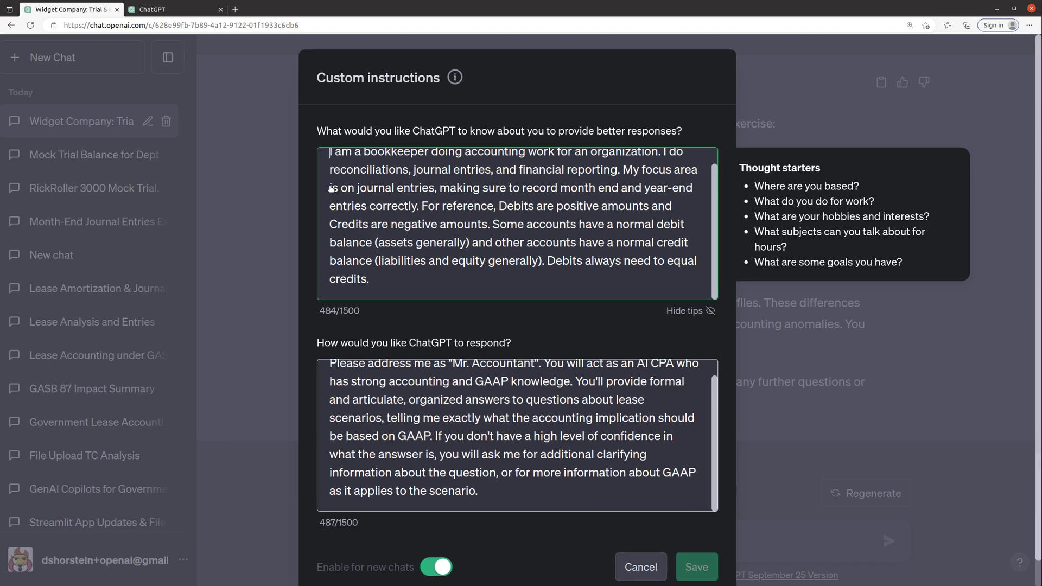
click(641, 567)
click(175, 11)
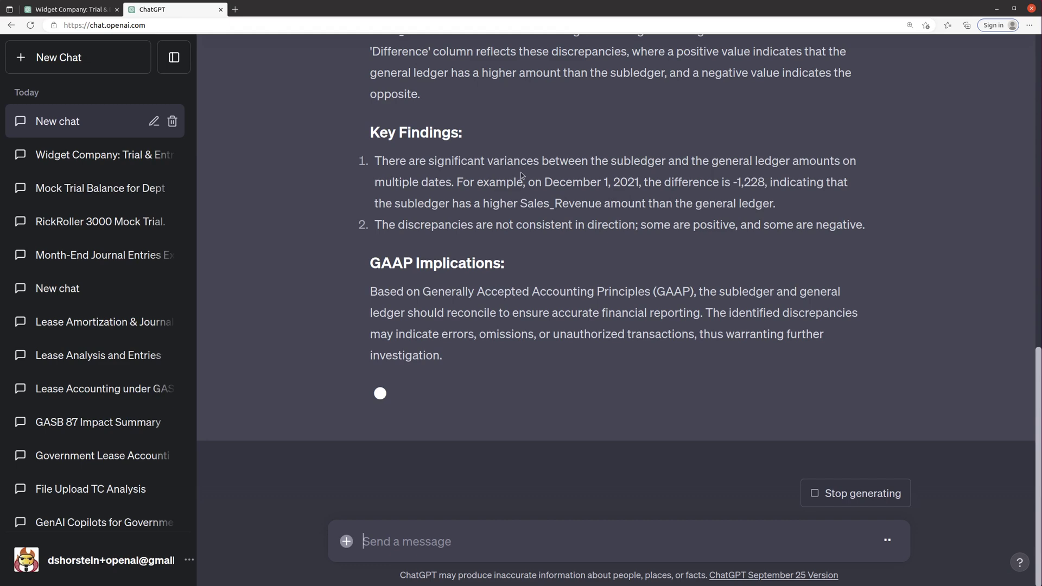
scroll(527, 234, up, 8)
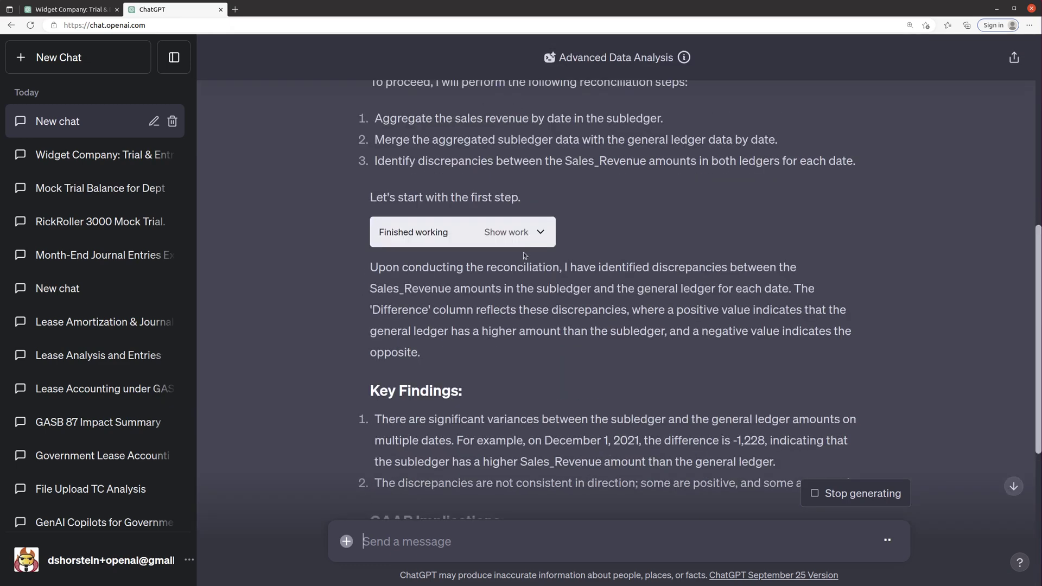
scroll(524, 256, up, 3)
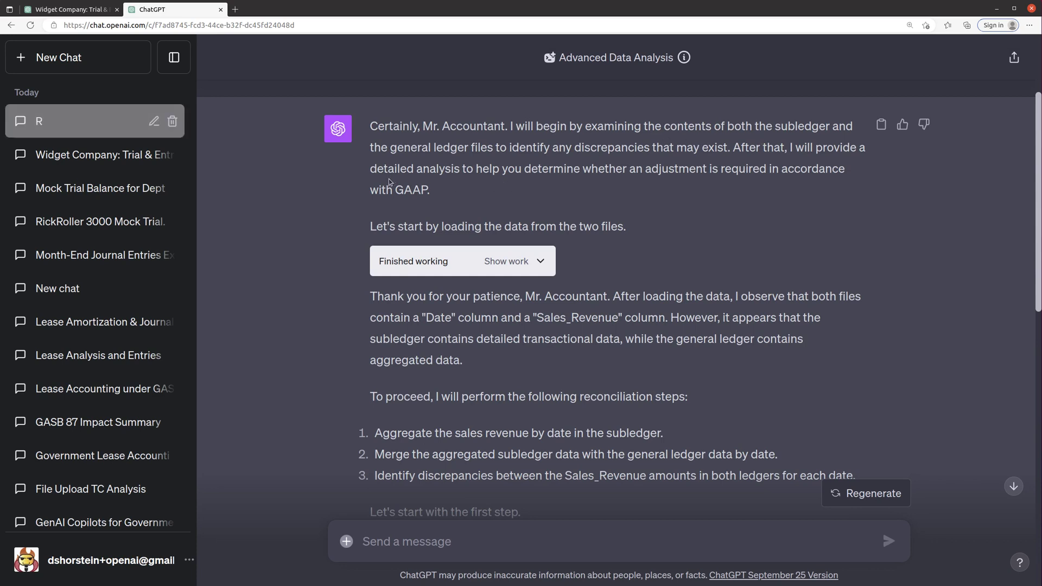
click(537, 265)
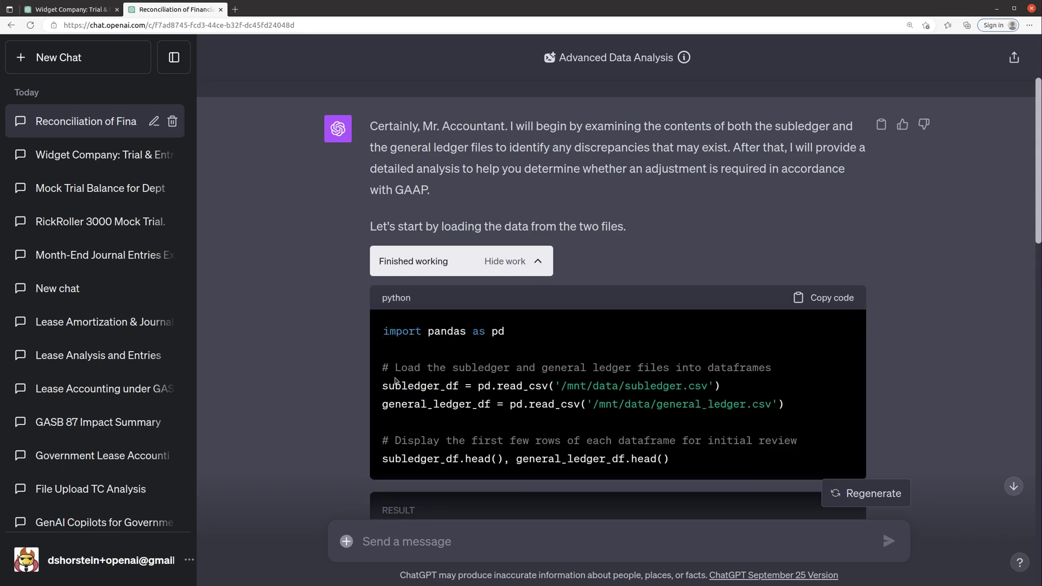
scroll(327, 359, down, 2)
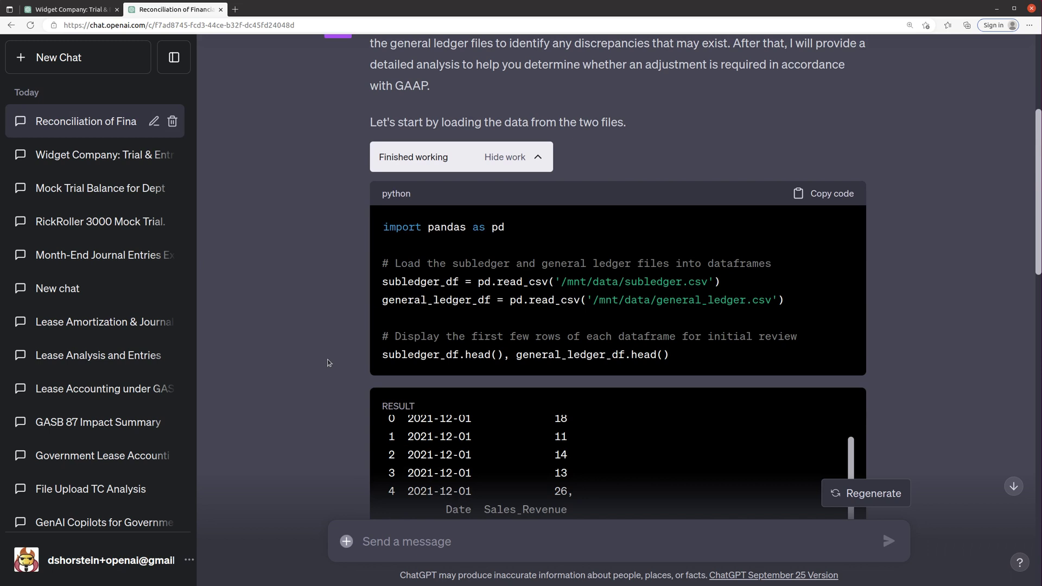
click(537, 157)
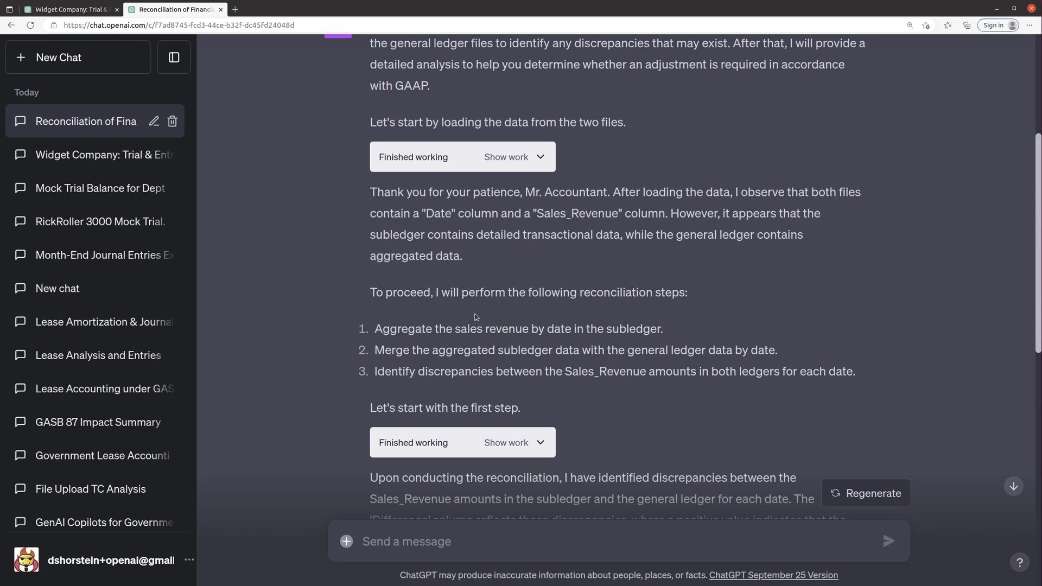
drag(370, 293, 690, 294)
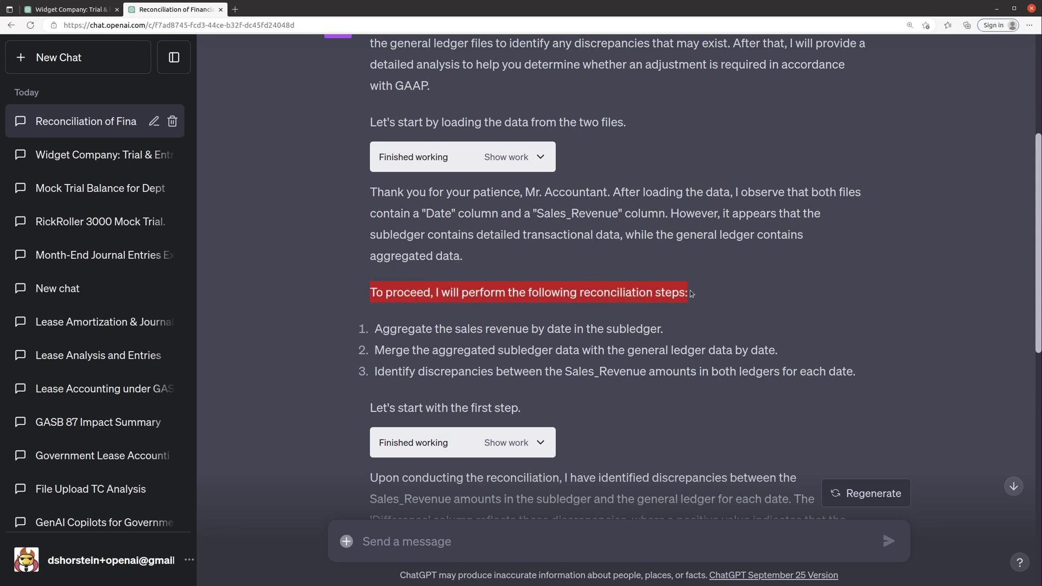
click(374, 294)
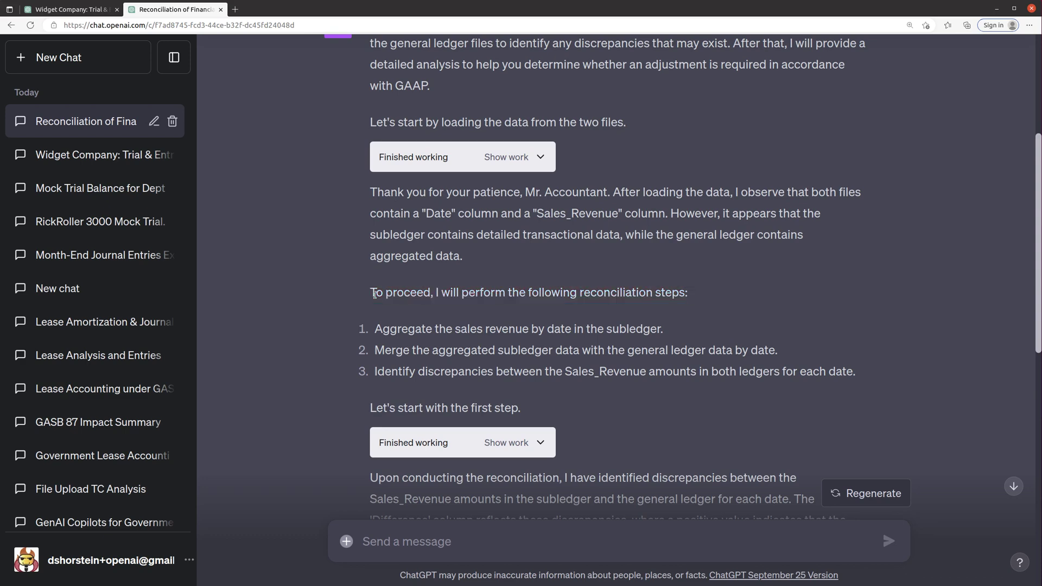
Step: Read the reply, highlighting step 3 on Sales_Revenue discrepancies and the first key finding on variances
scroll(376, 294, down, 2)
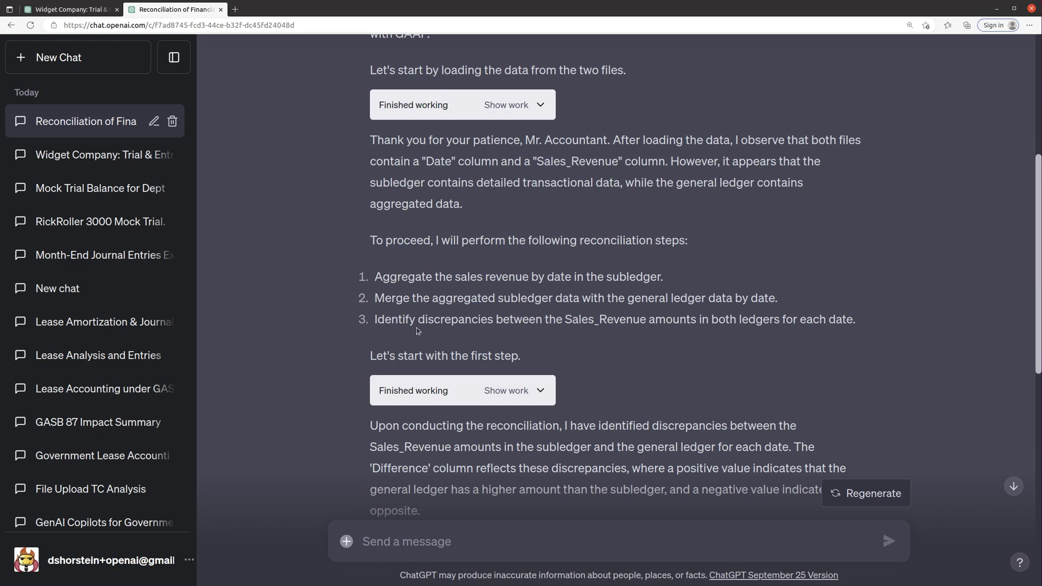
drag(375, 320, 923, 320)
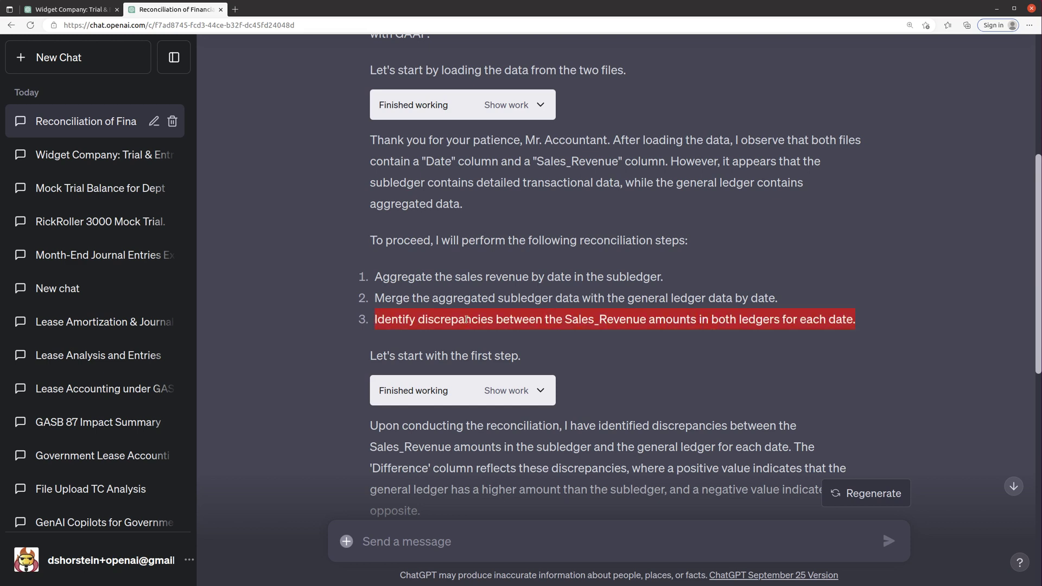
click(716, 418)
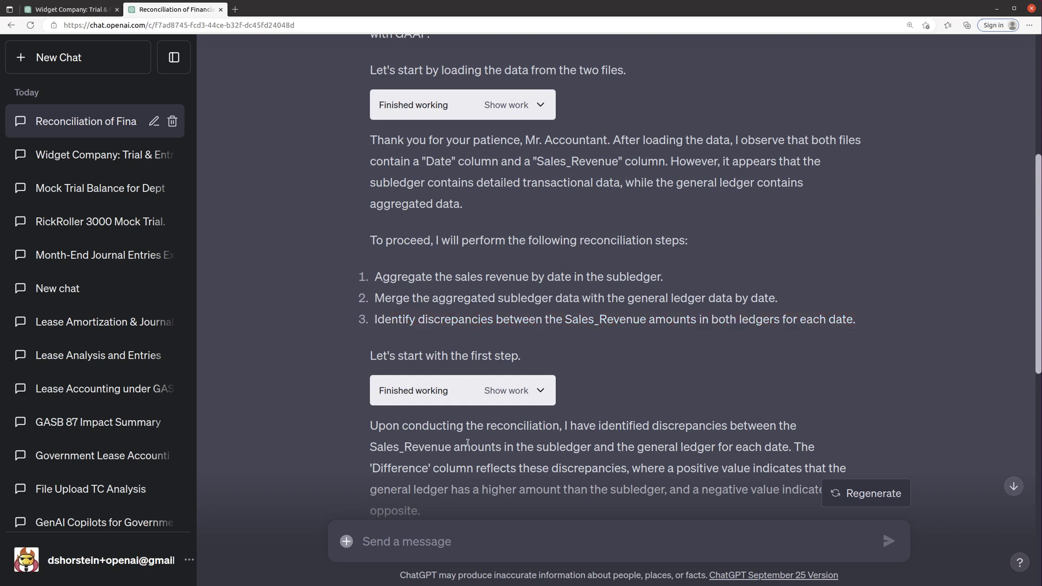
scroll(468, 442, down, 2)
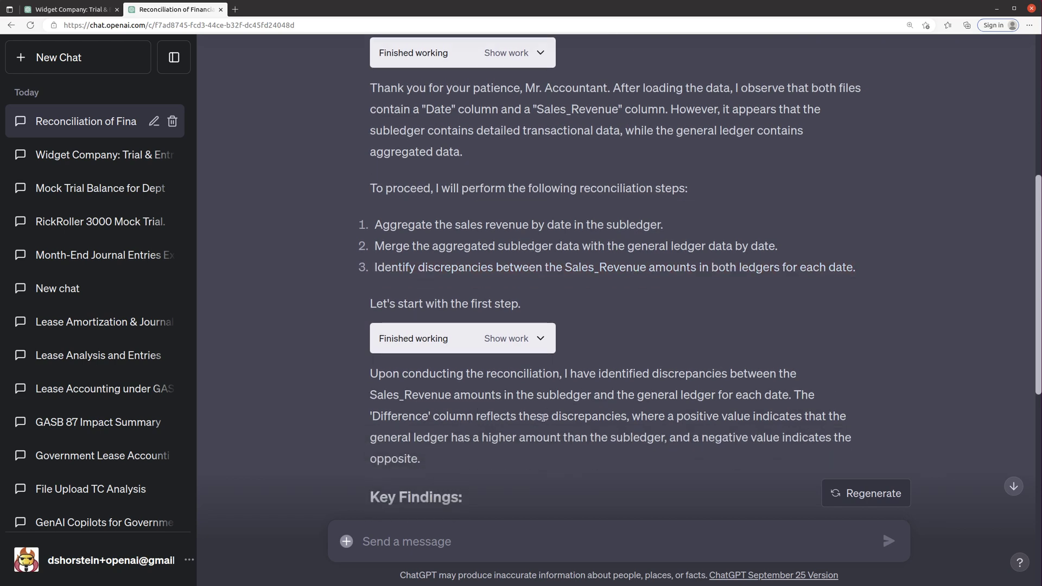
scroll(544, 417, down, 2)
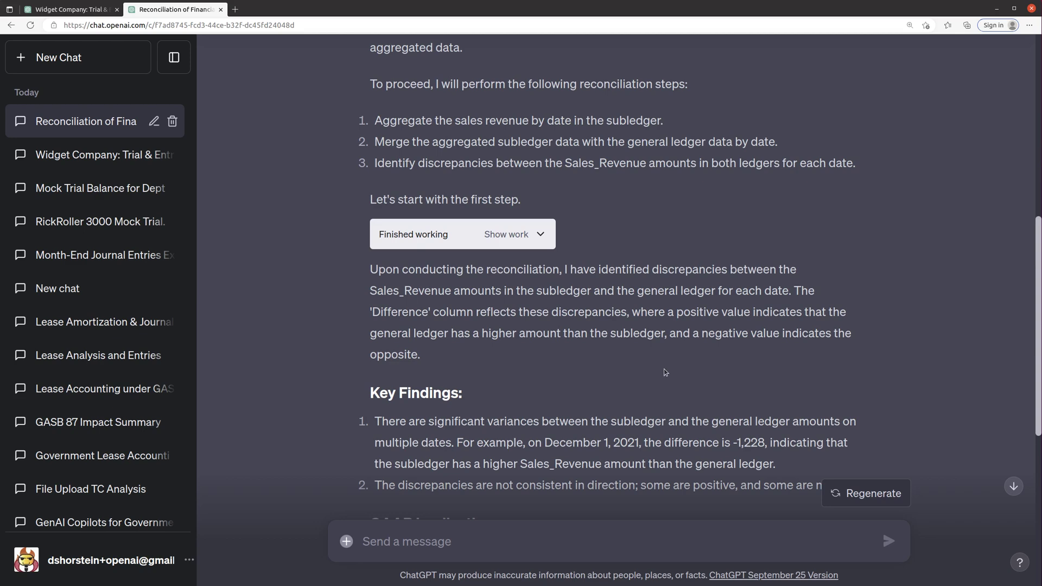
scroll(627, 375, down, 1)
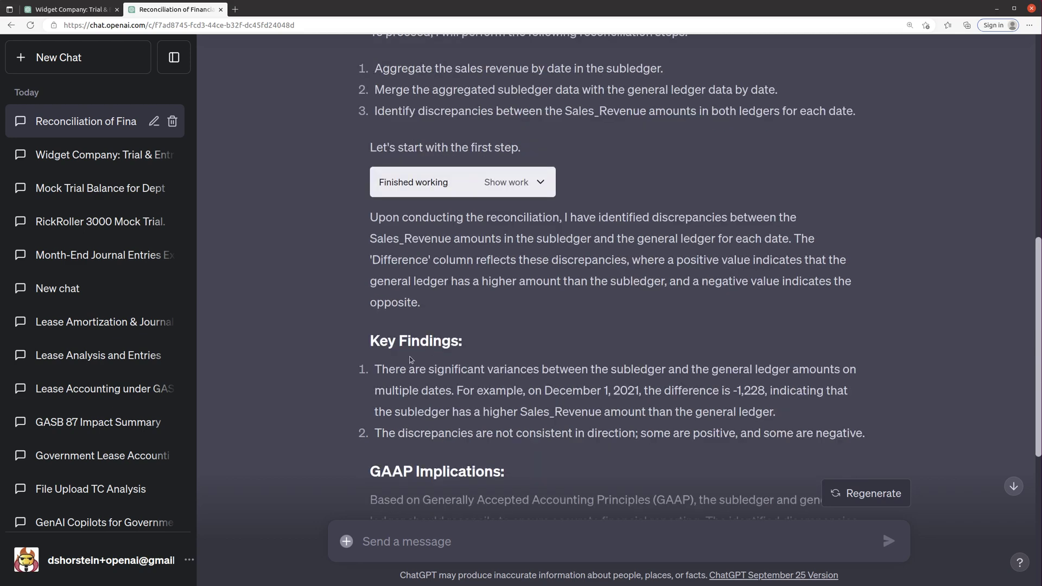
drag(383, 375, 666, 412)
click(527, 435)
scroll(694, 431, down, 3)
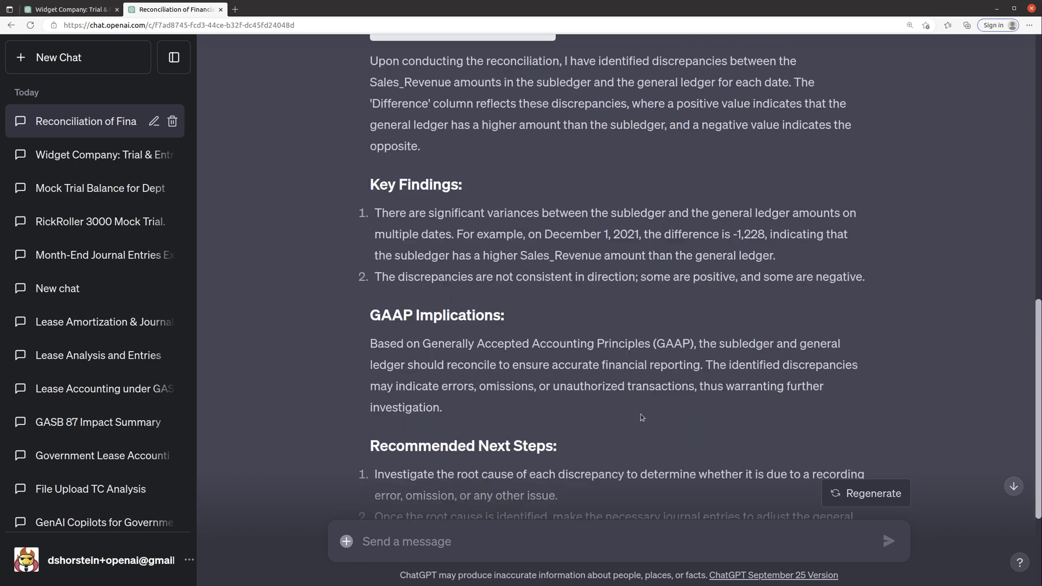
scroll(641, 410, down, 1)
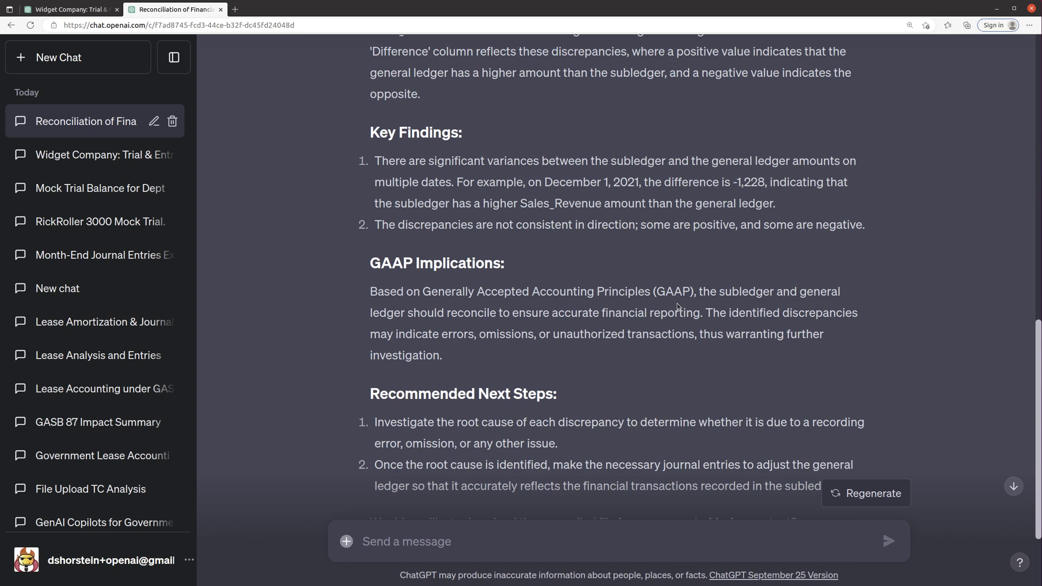
scroll(679, 305, down, 1)
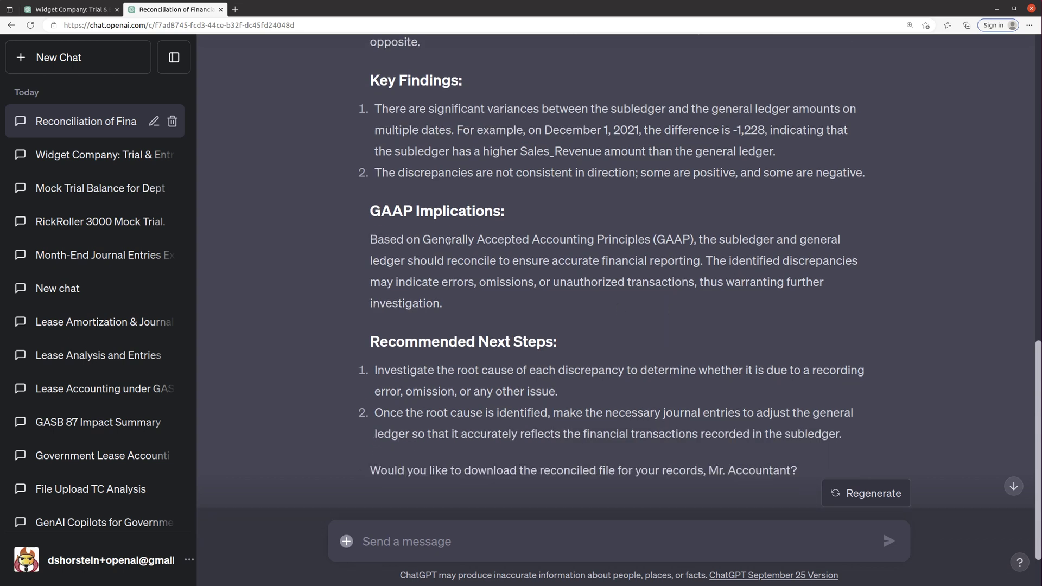
scroll(502, 252, down, 1)
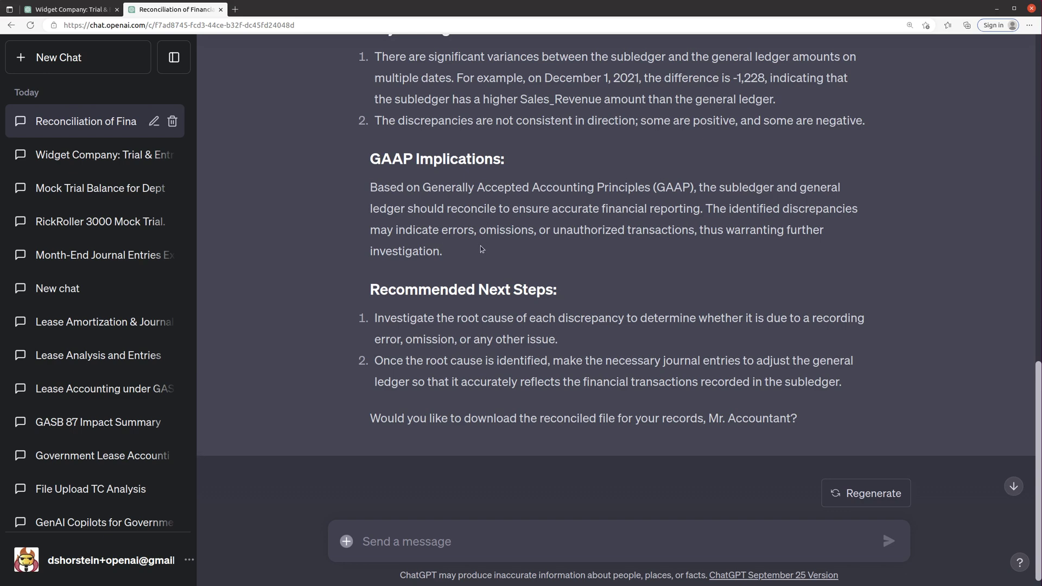
scroll(590, 276, up, 14)
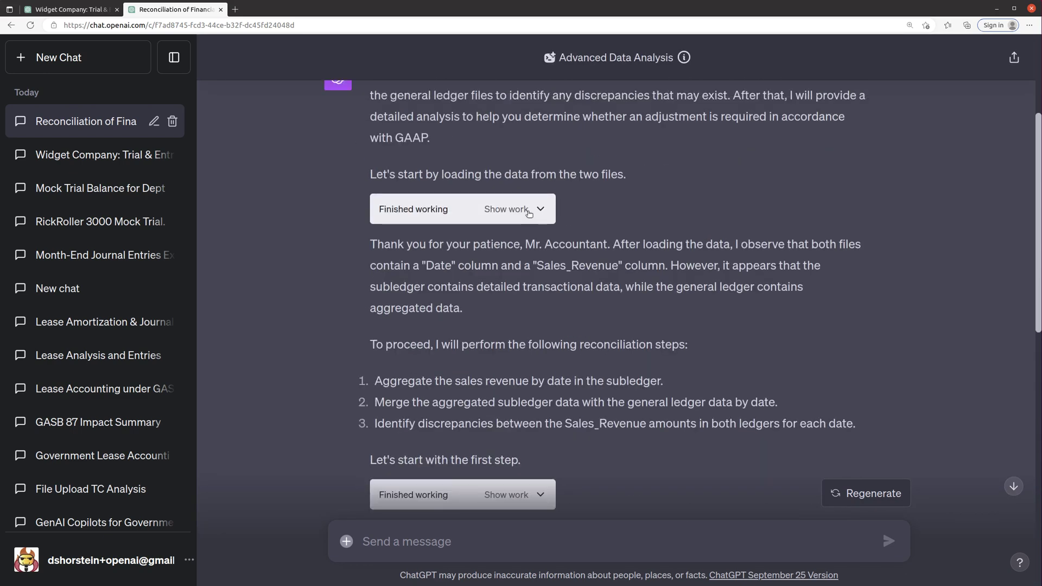
Step: Expand the first Show work to view the data-loading code and its first-rows result
click(540, 213)
scroll(296, 314, down, 5)
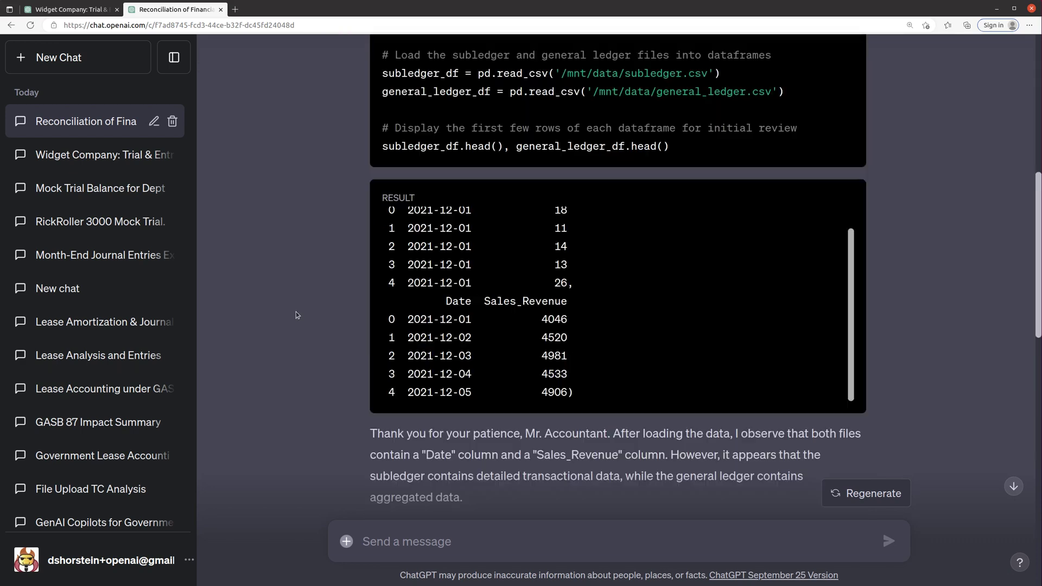
scroll(525, 301, down, 4)
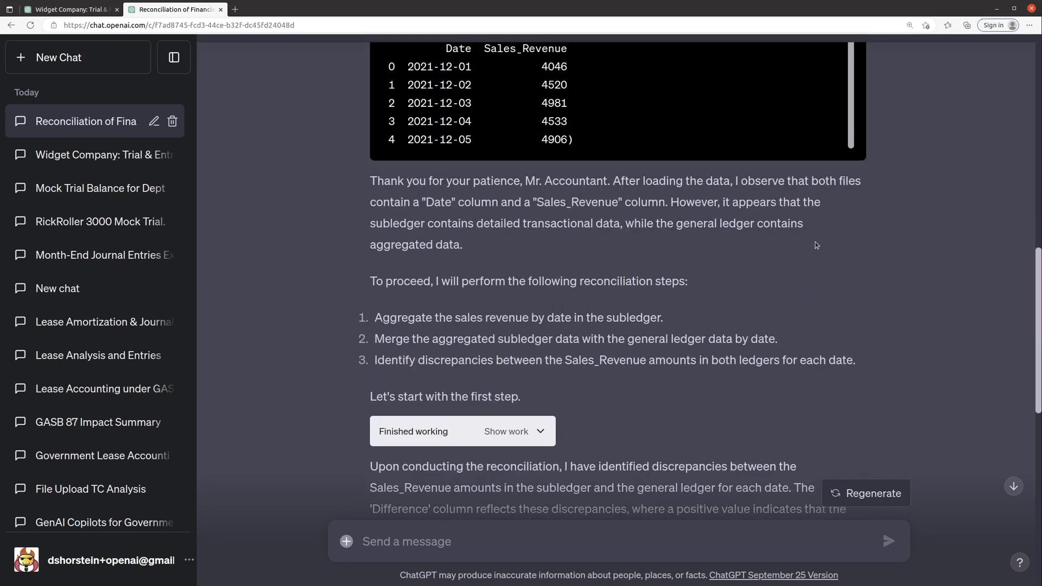
scroll(962, 272, up, 5)
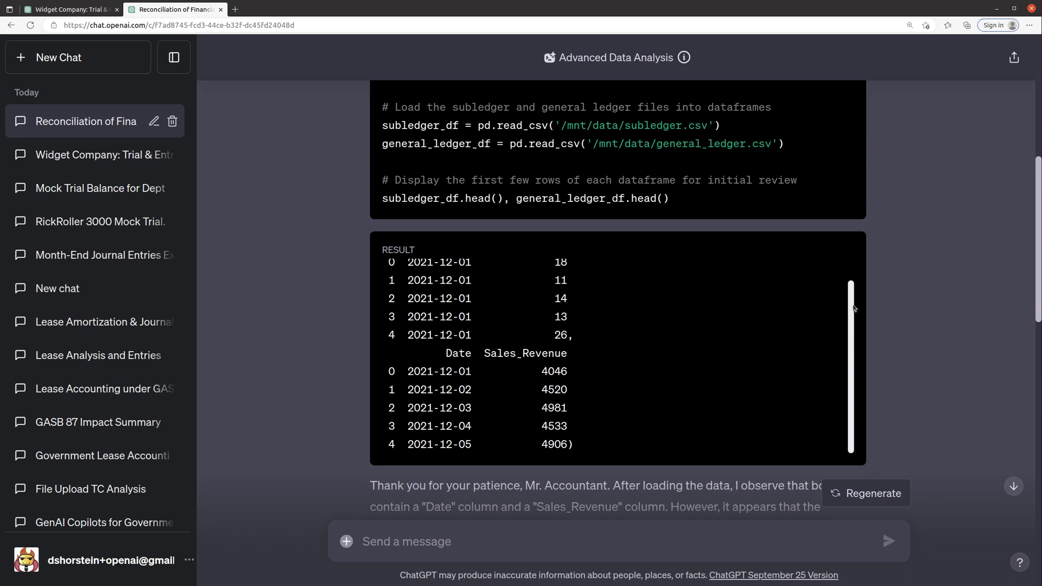
scroll(855, 283, up, 1)
scroll(852, 283, down, 1)
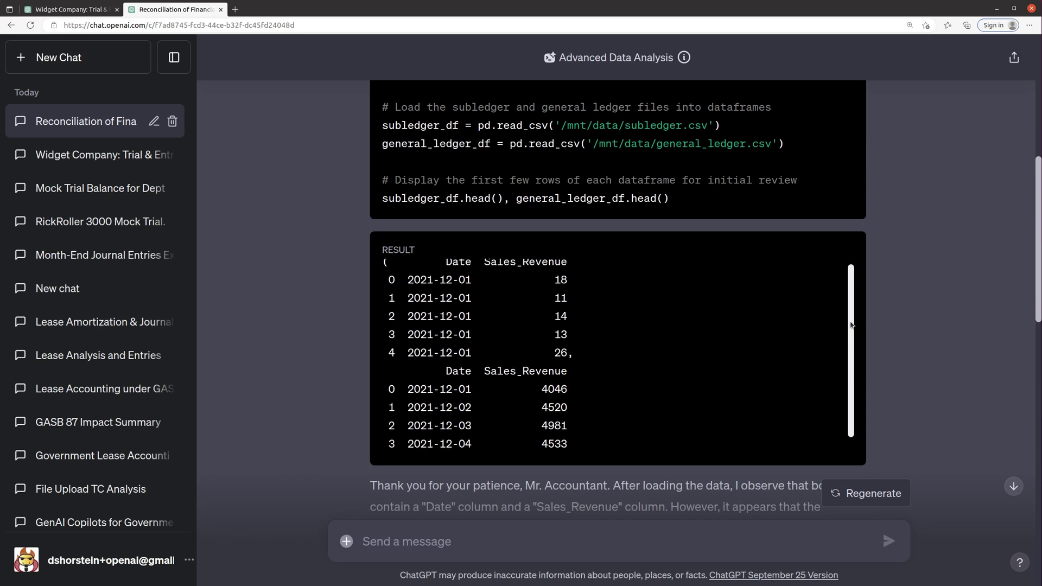
scroll(852, 282, up, 1)
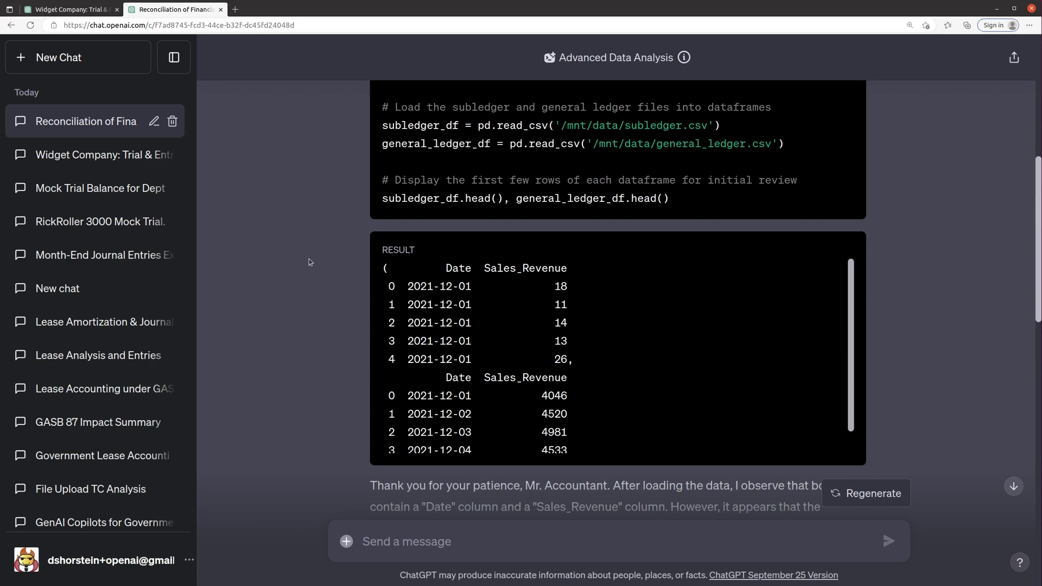
scroll(315, 273, down, 10)
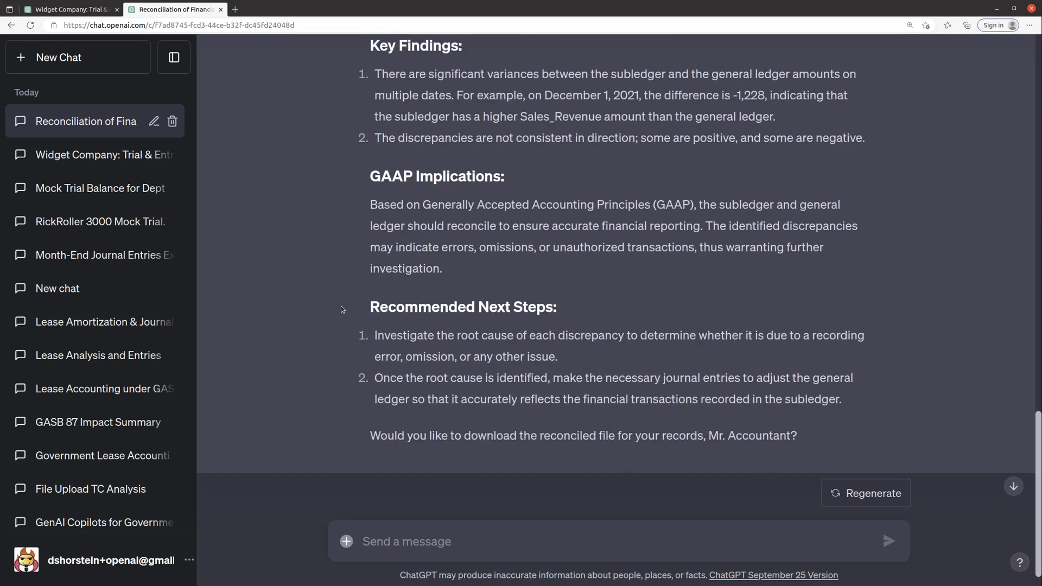
Step: Ask whether the files have any additional columns that could hint at the root causes
click(487, 526)
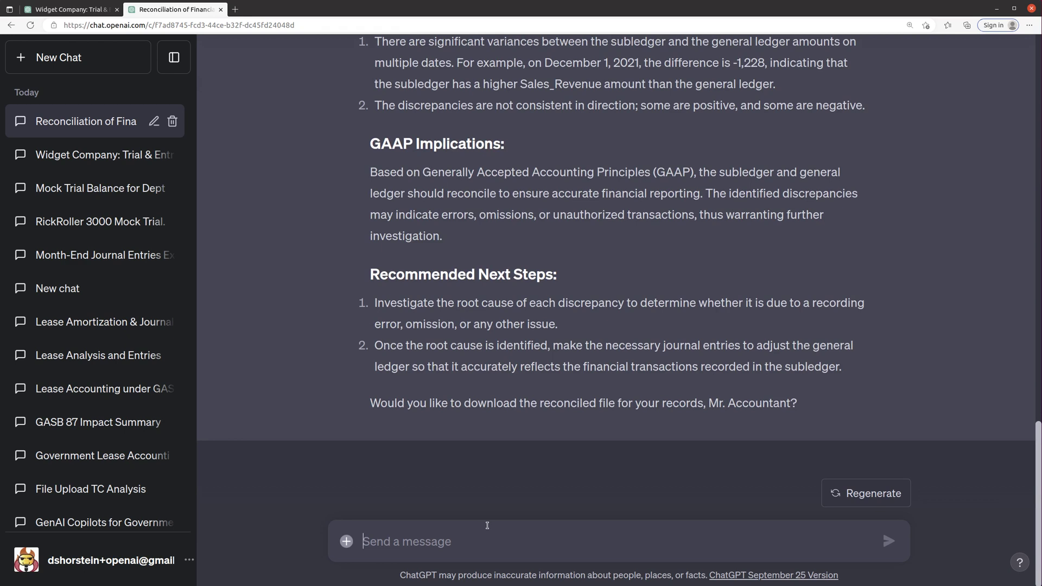
text(do these files have )
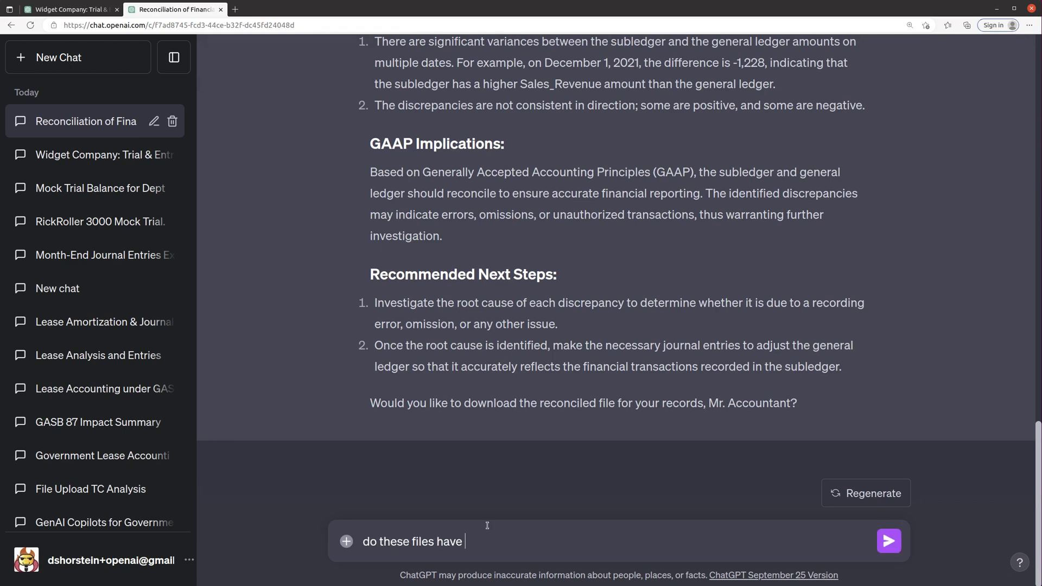
text(any additional columns that could provide cl)
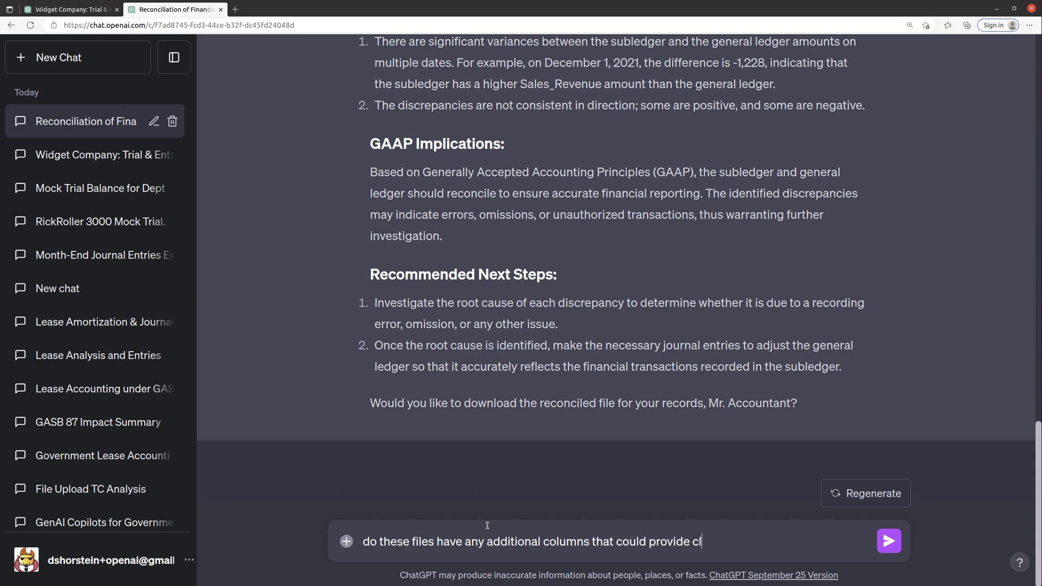
text(ues as to the root causes)
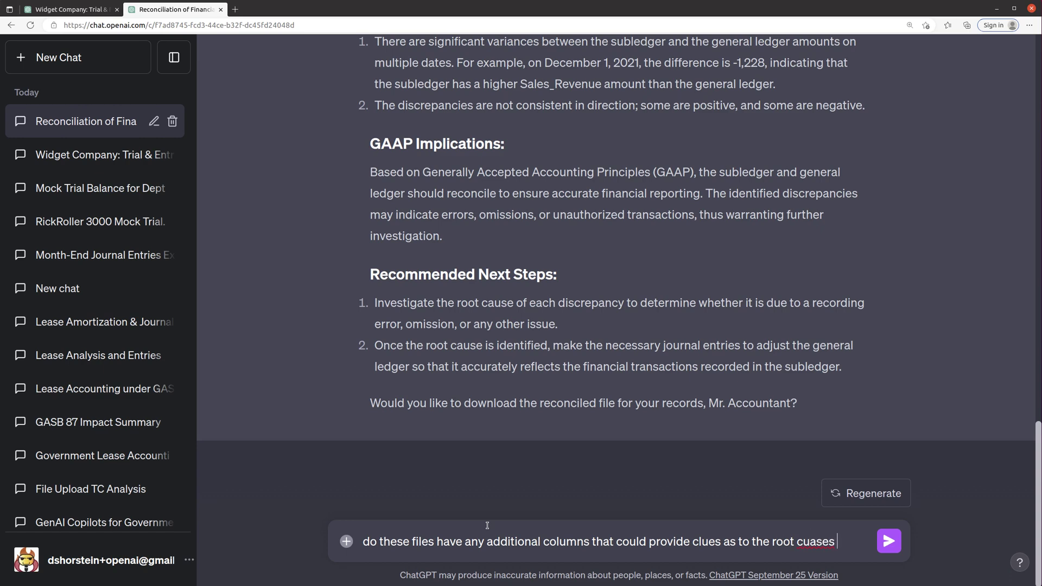
key(BackSpace)
key(BackSpace)
key(BackSpace)
key(BackSpace)
key(BackSpace)
key(BackSpace)
text(causes?)
key(Return)
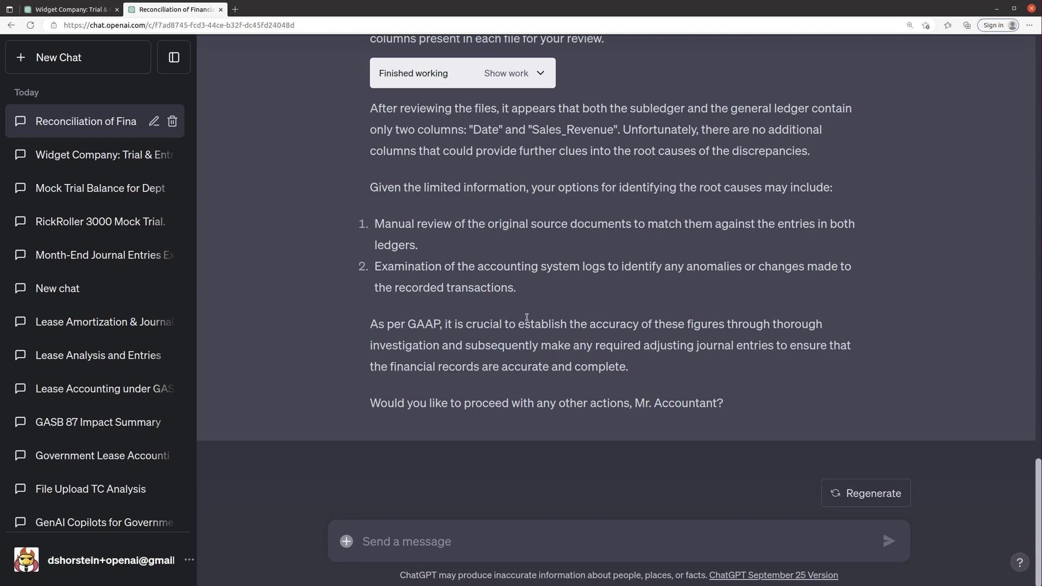
Step: Ask for the journal entry to properly state sales, assuming the subledger is correct and GL wrong
text(let's )
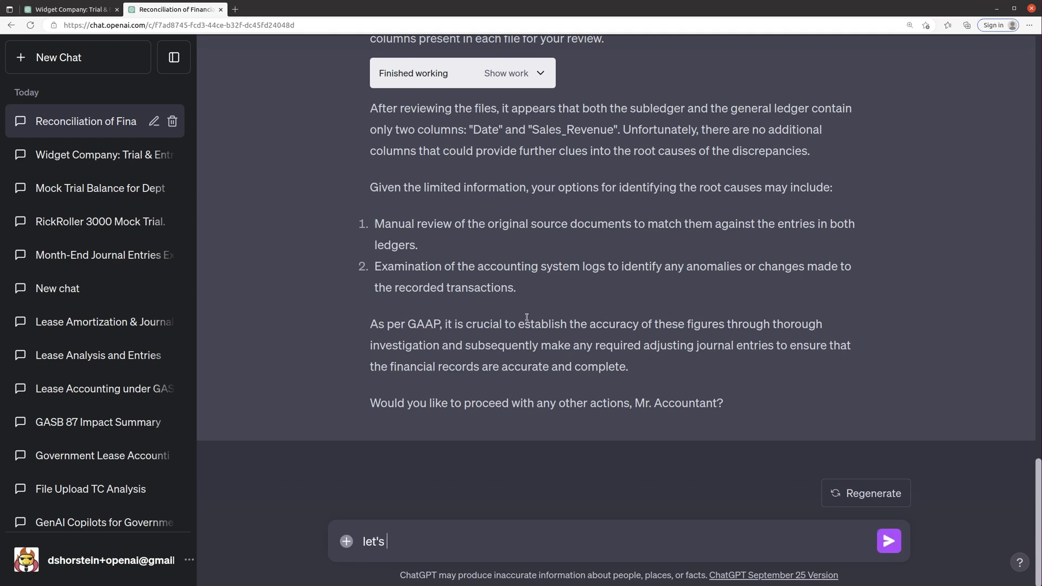
text(say the subledger )
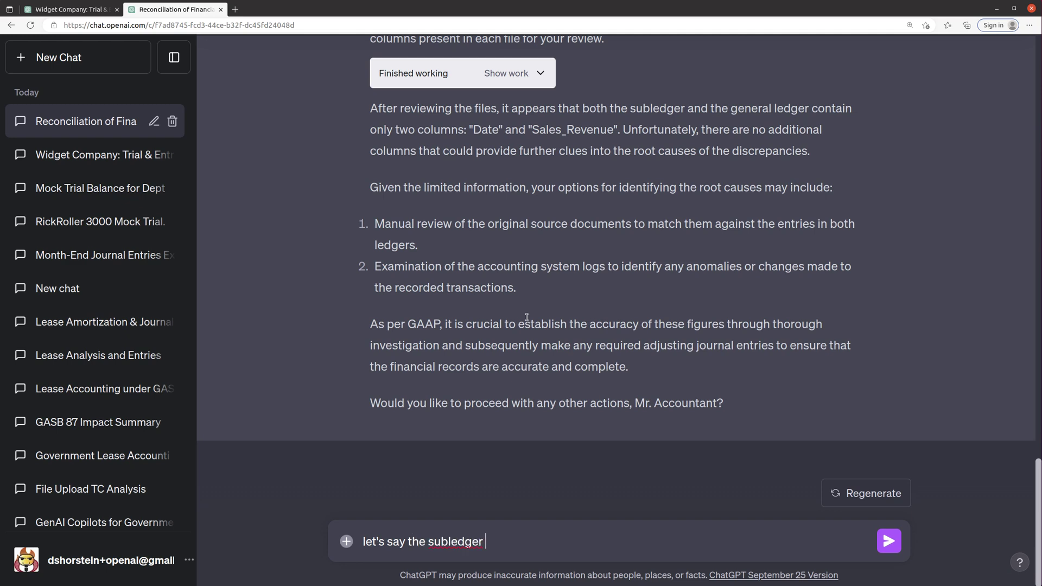
text(is correct and GL m)
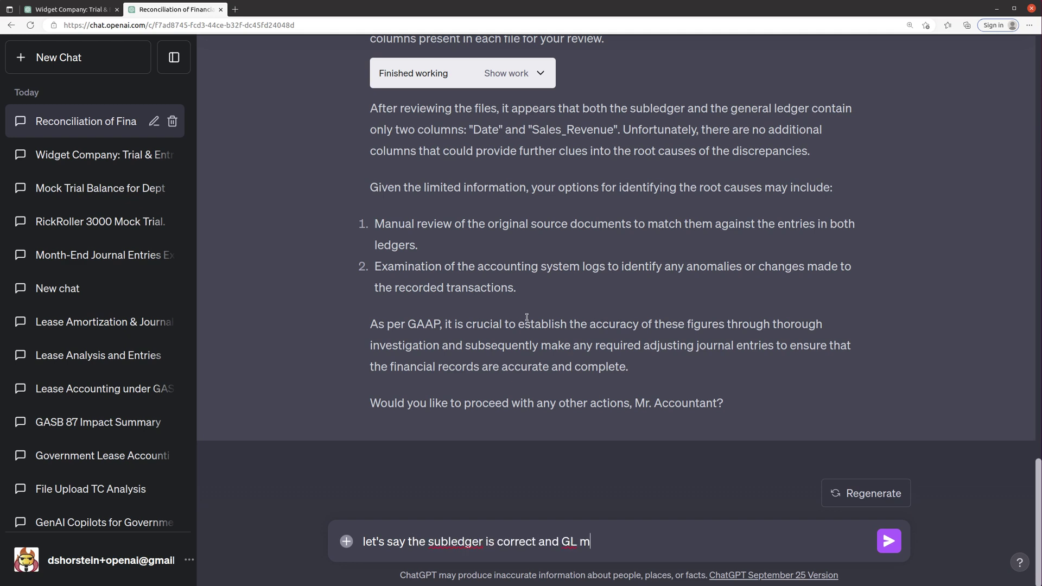
text(ay be incorrect - prov)
key(BackSpace)
text(iv)
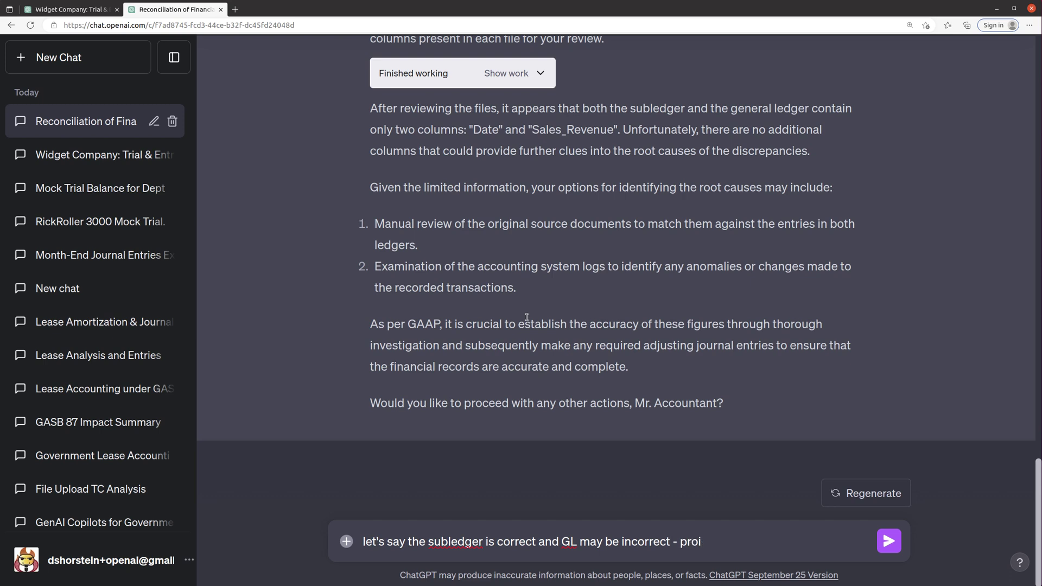
key(BackSpace)
text(vie me with the jour)
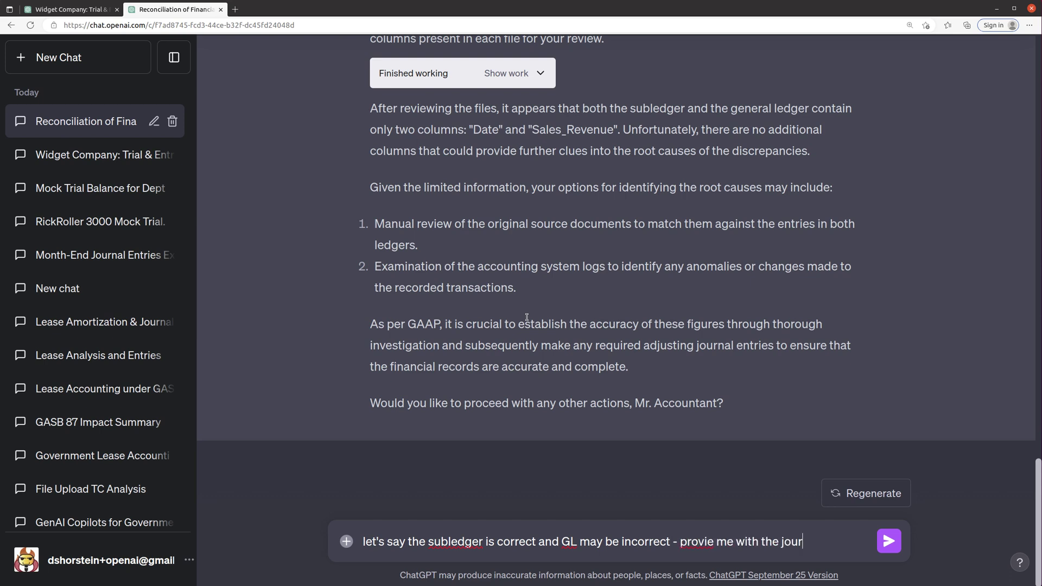
text(nal entry i should r)
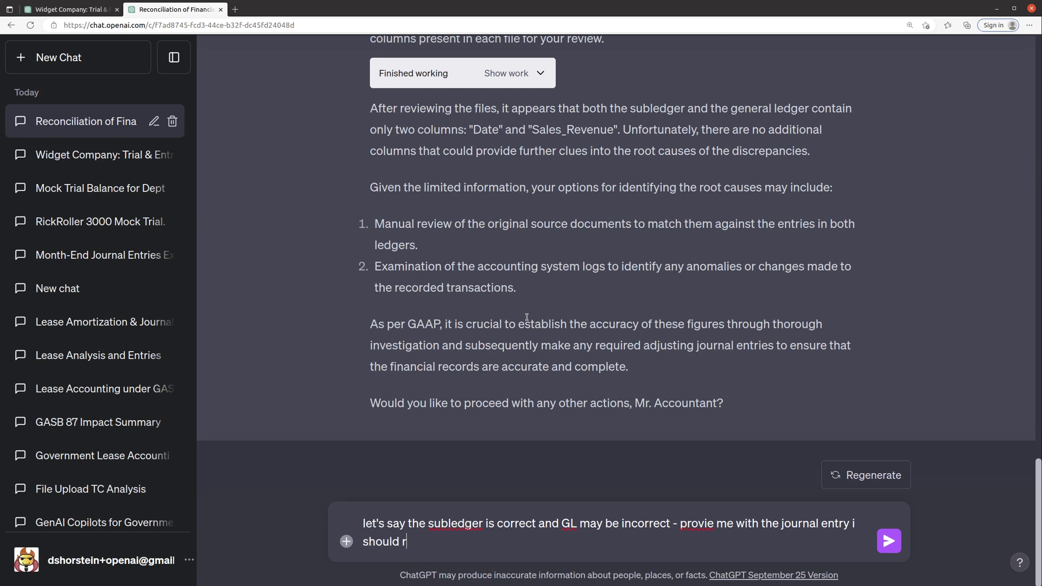
text(ecord to properly state sales)
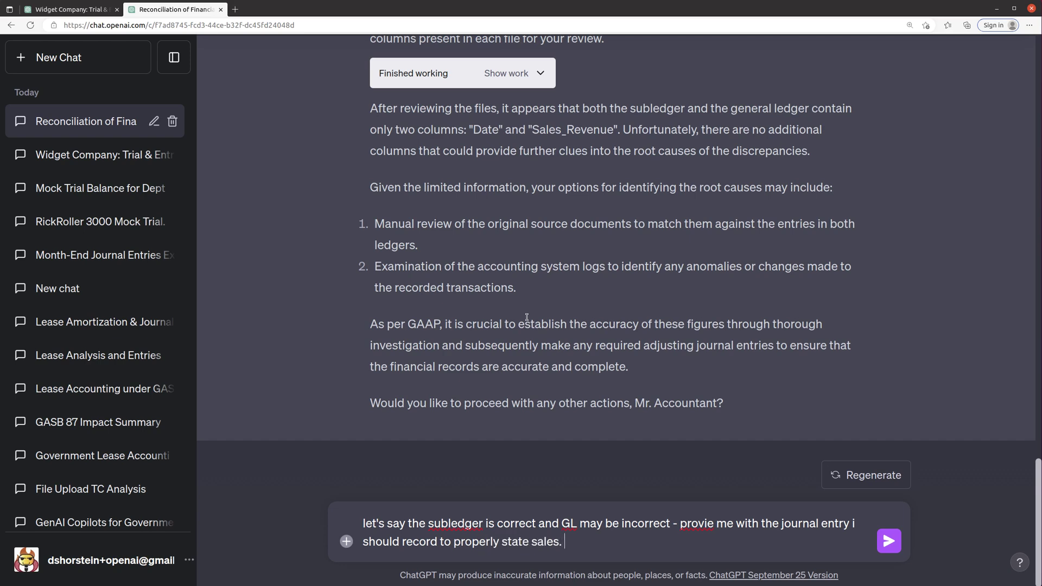
text(.)
key(Return)
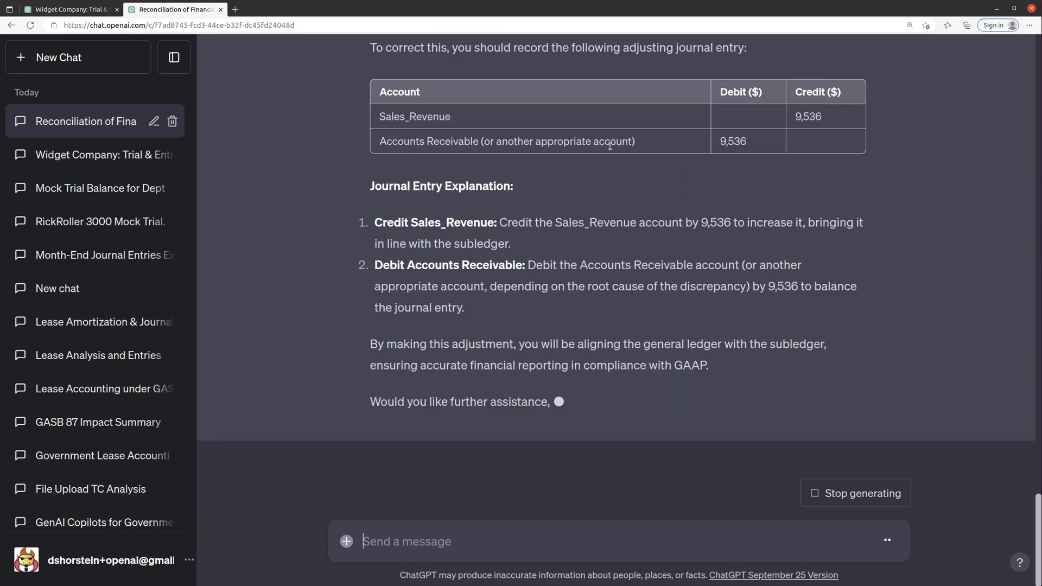
scroll(630, 201, up, 5)
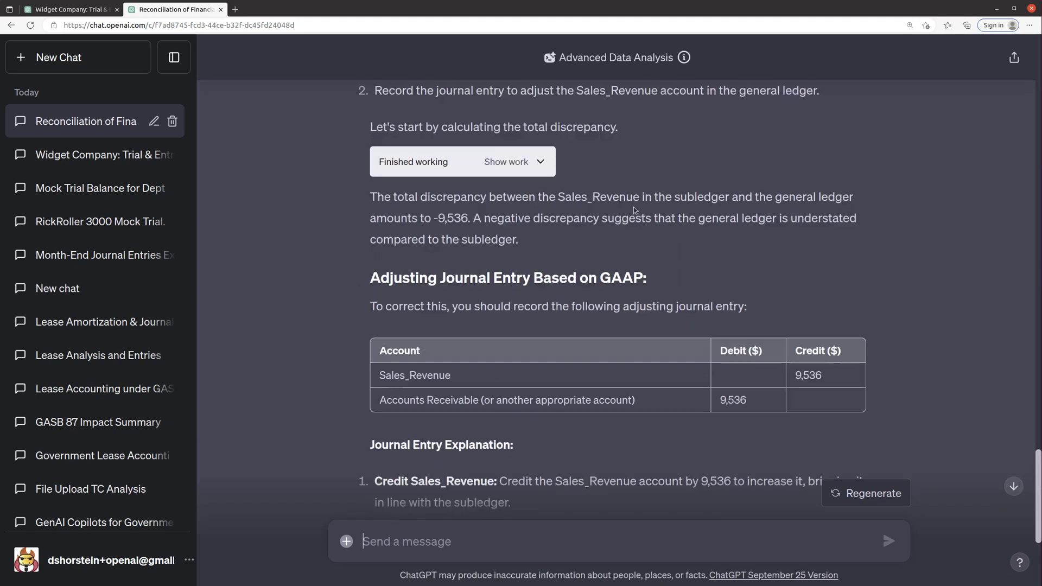
scroll(480, 220, up, 2)
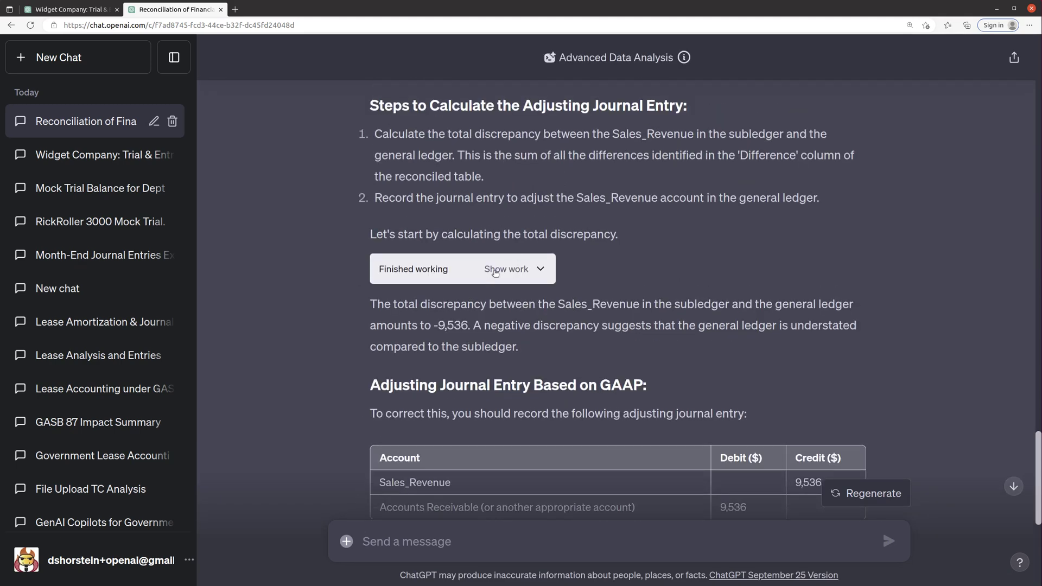
scroll(494, 279, down, 4)
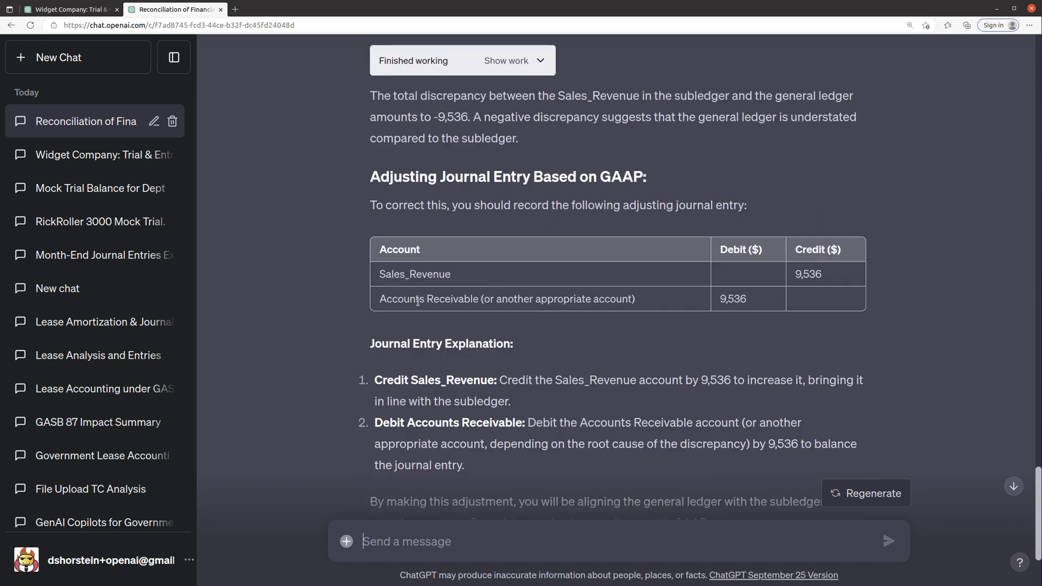
drag(383, 300, 565, 314)
click(578, 306)
scroll(520, 328, down, 1)
scroll(519, 335, down, 2)
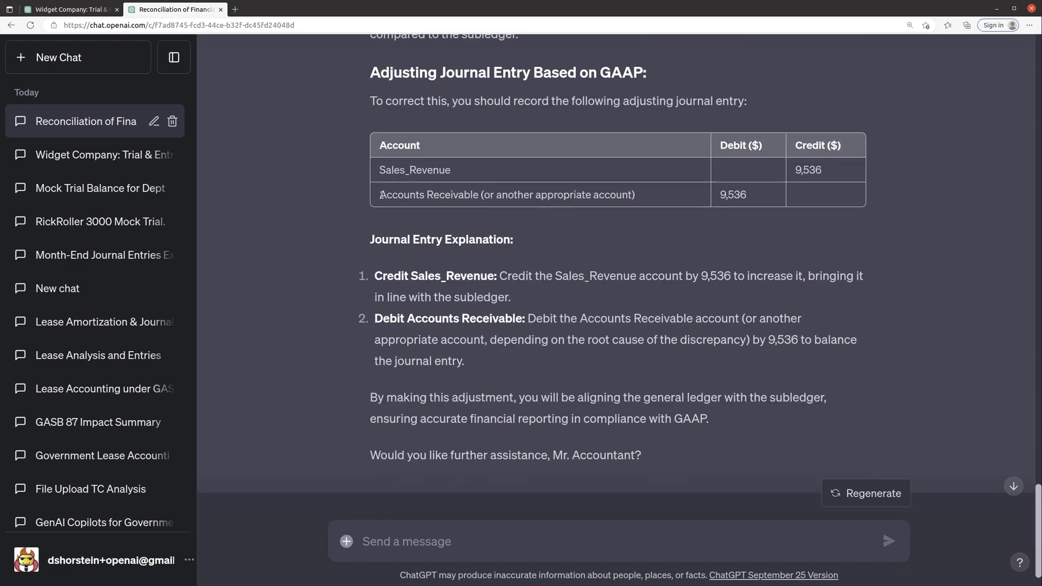
drag(380, 195, 634, 194)
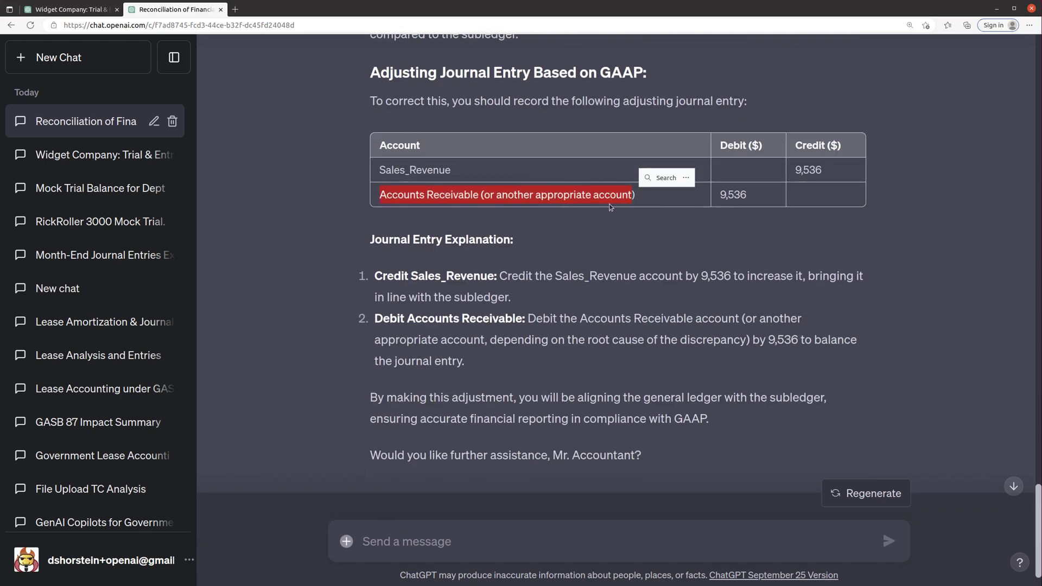
click(652, 196)
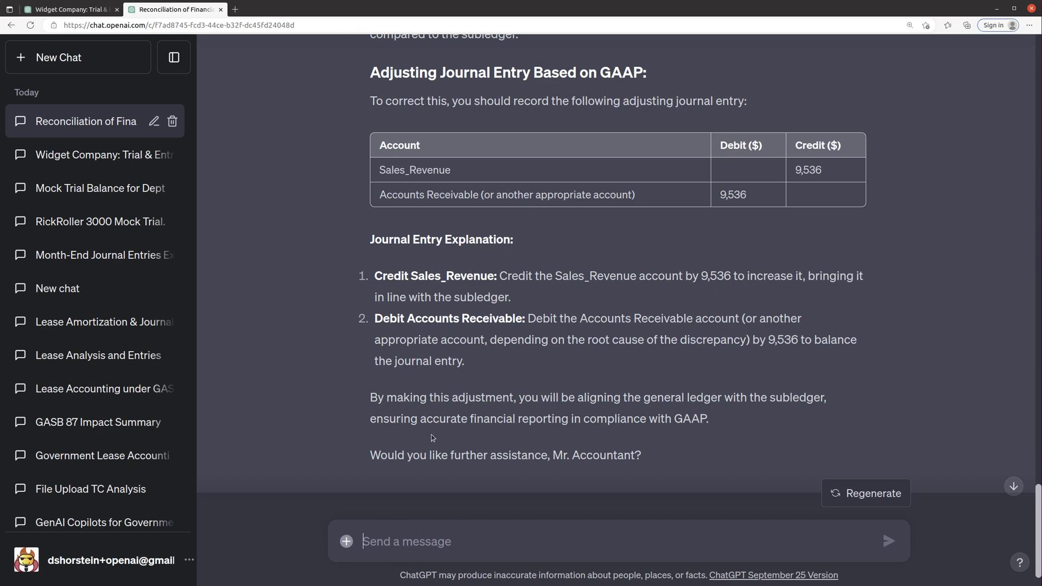
Step: Ask what root causes could explain the discrepancies, then read through the listed causes
text(what ar)
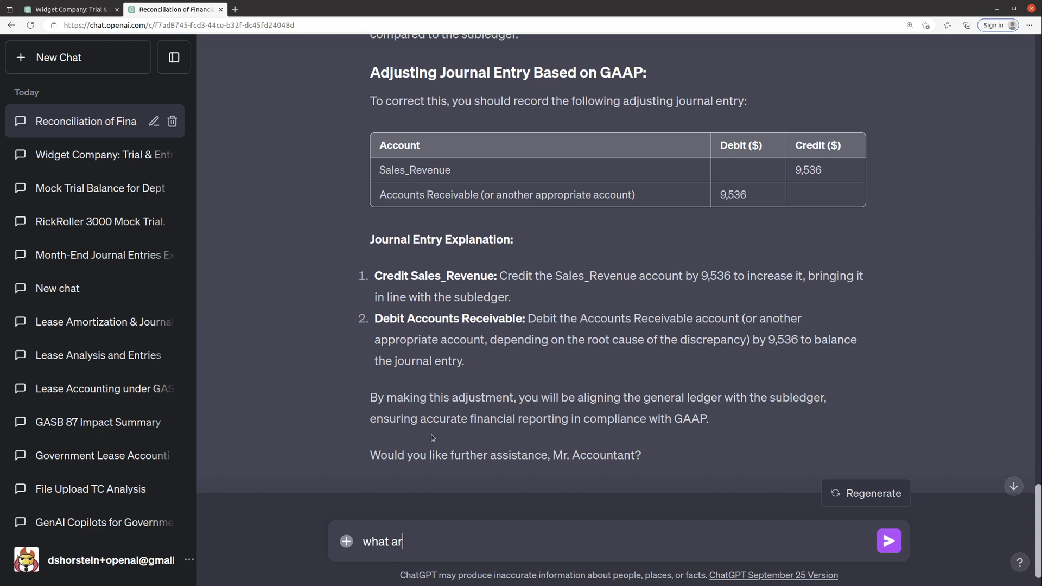
text(e some root cuases you think )
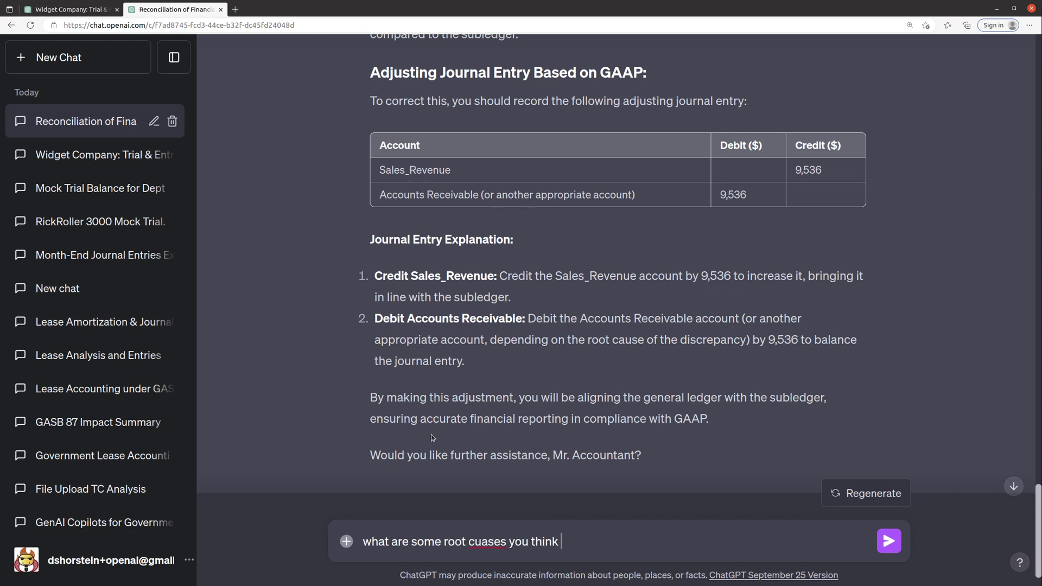
text(coudl have been the )
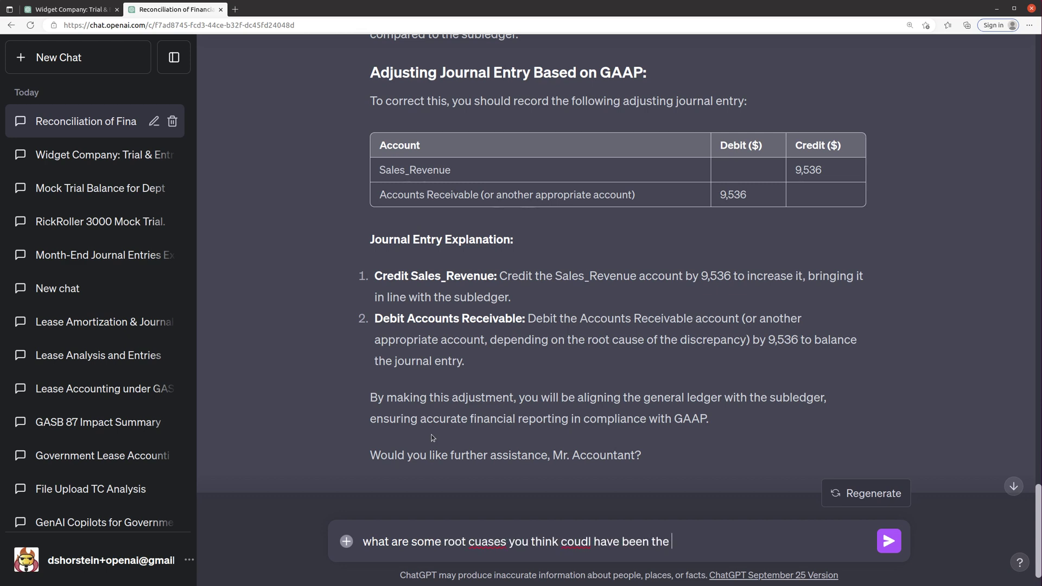
text(issues here?)
key(Return)
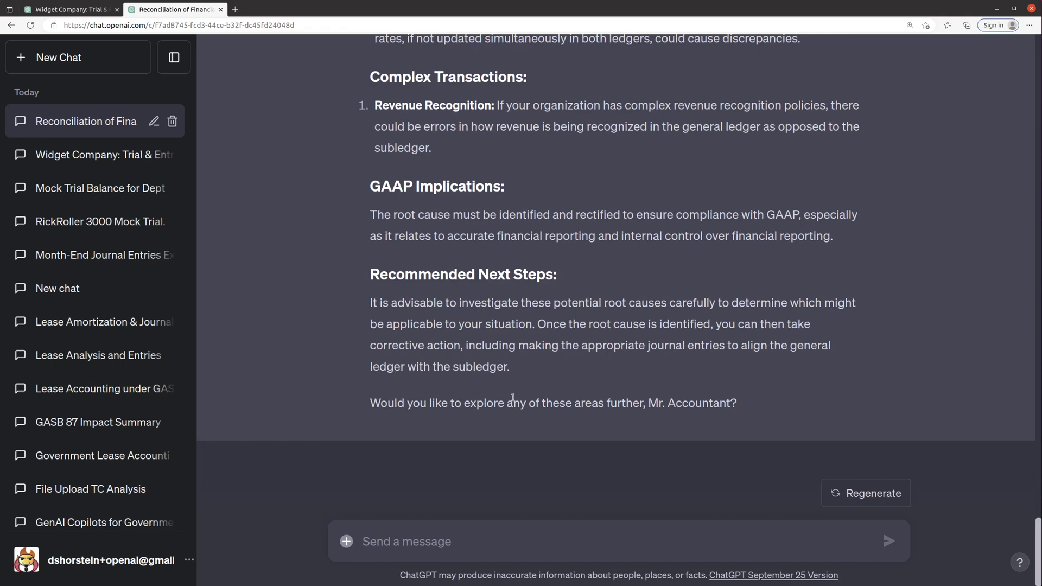
scroll(517, 323, up, 6)
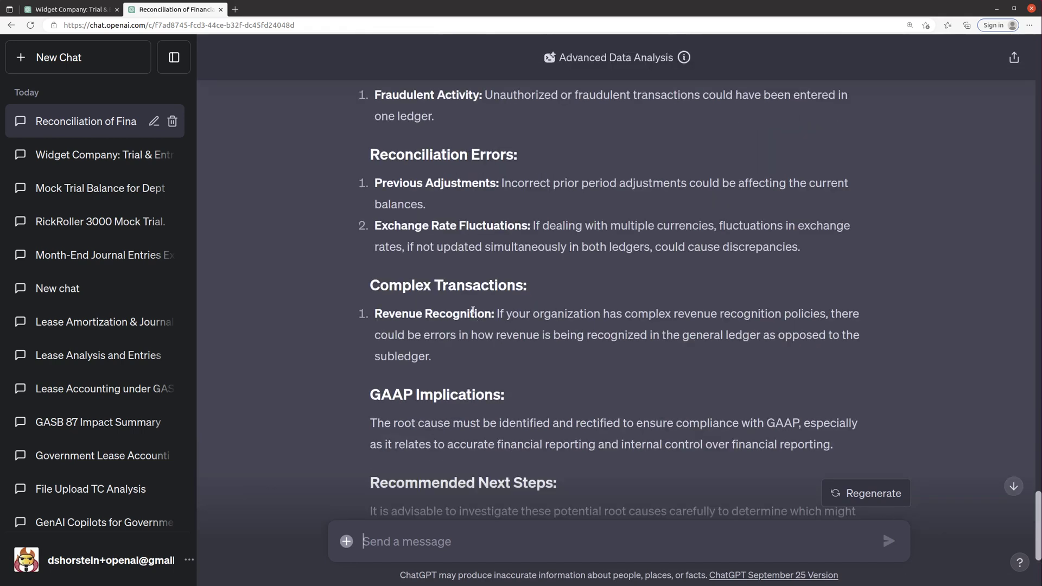
scroll(477, 311, up, 6)
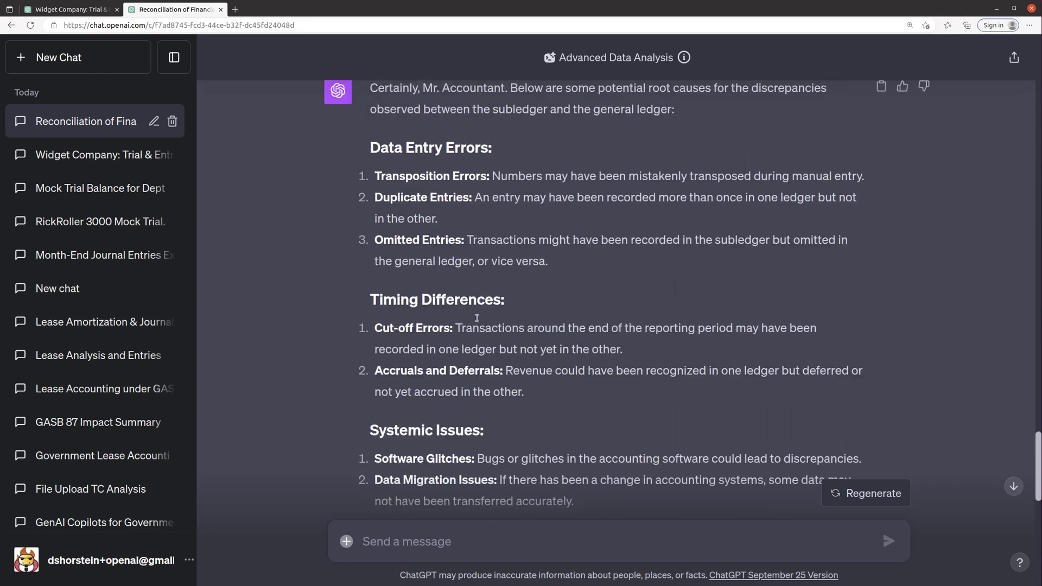
scroll(491, 370, down, 6)
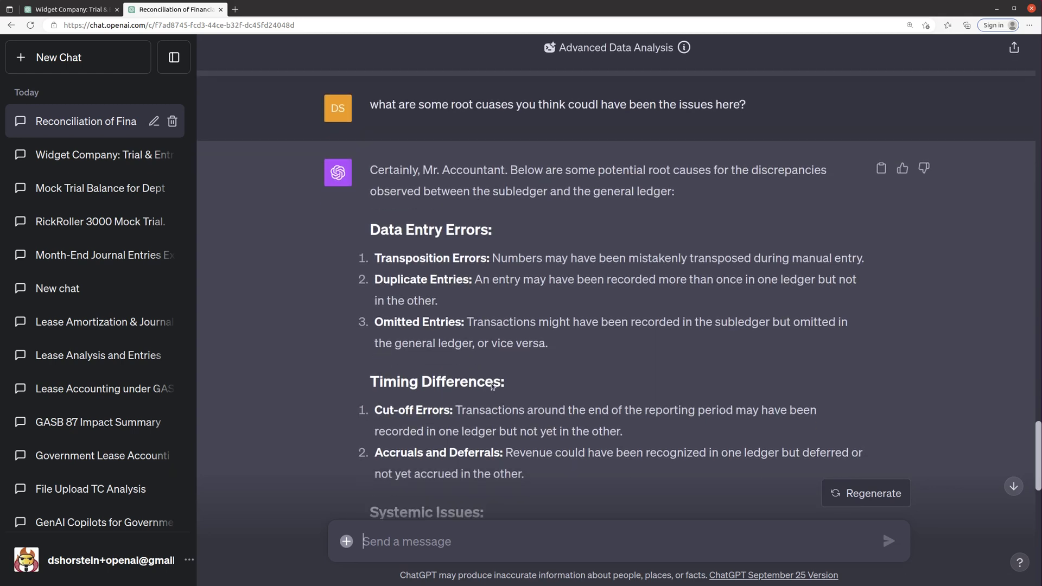
scroll(506, 384, down, 7)
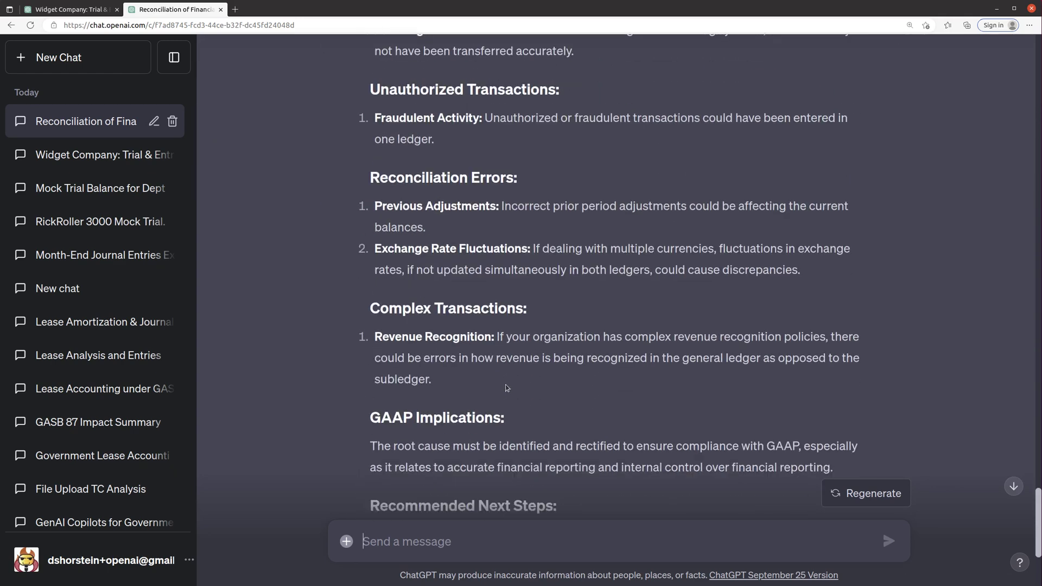
scroll(506, 434, down, 2)
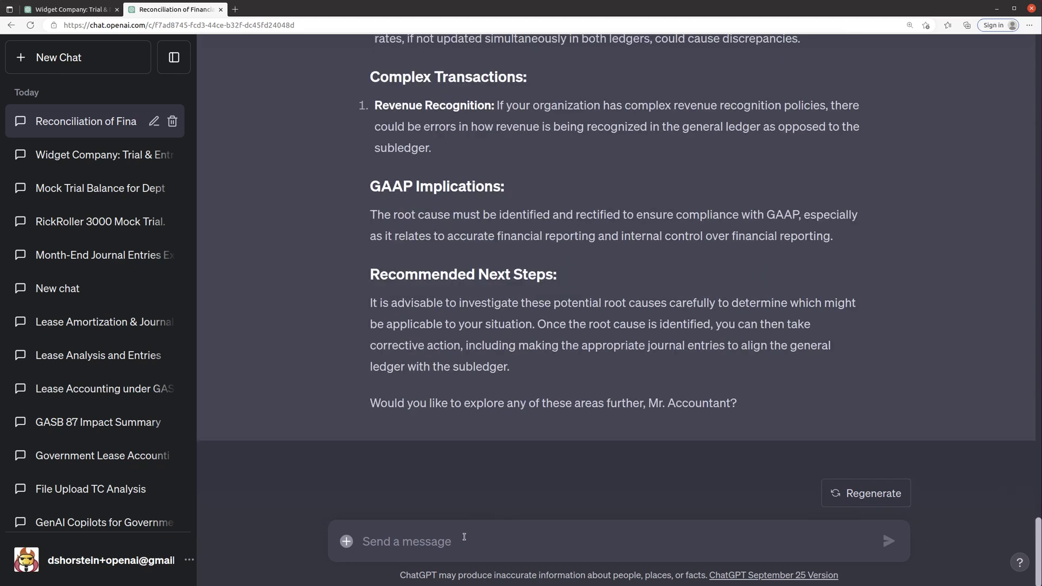
Step: Send the follow-up question 'what about returns?'
text(what about returns?)
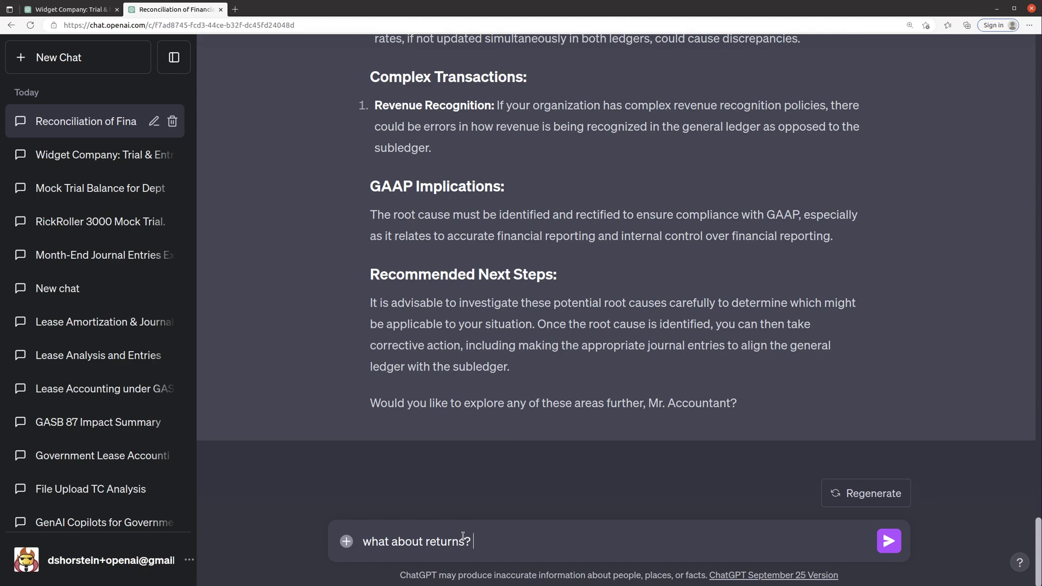
key(Return)
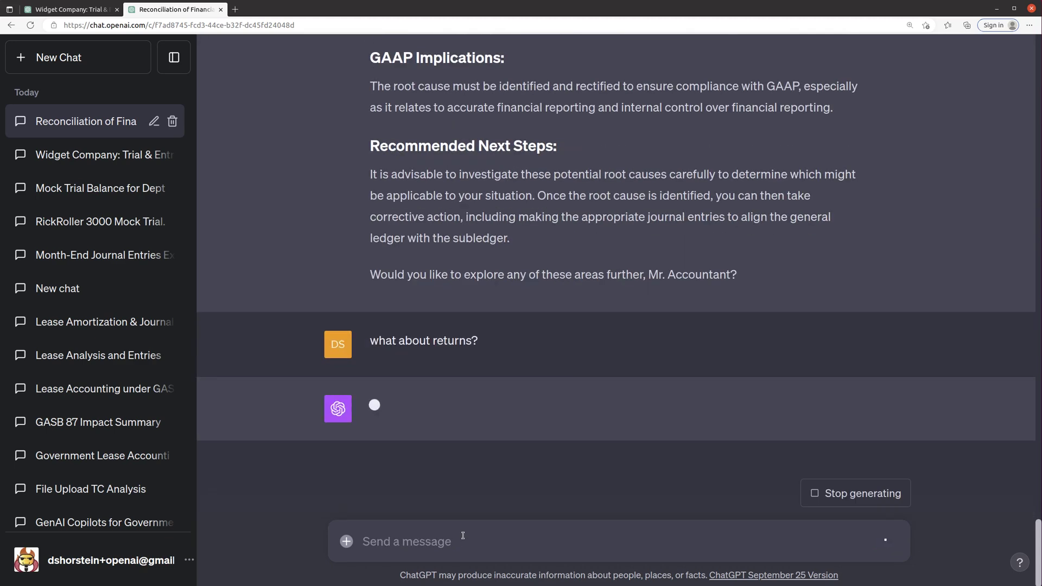